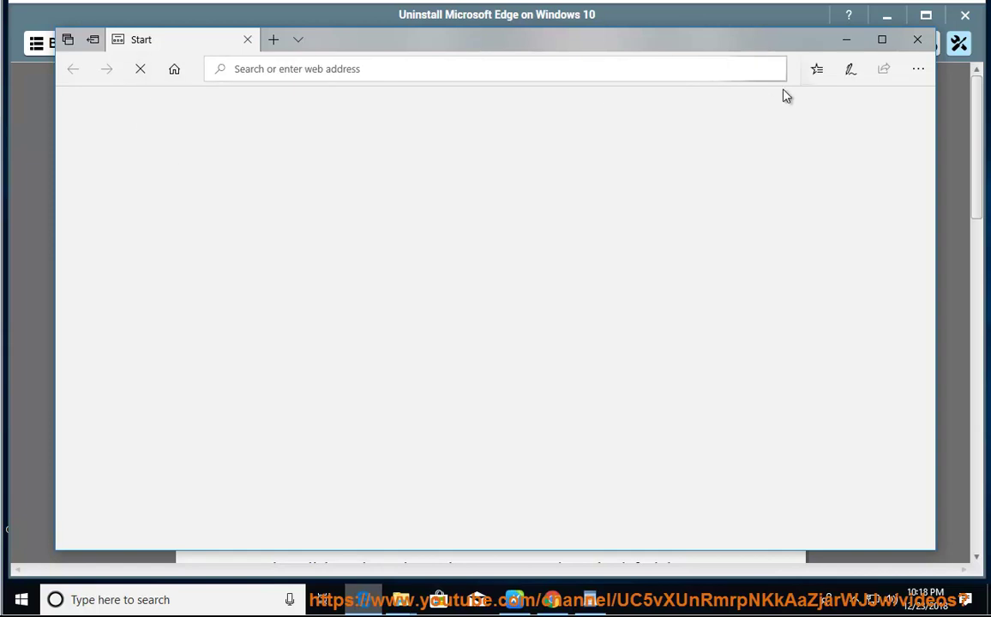
Dismiss Edge's options menu unused and minimise Edge to reveal the uninstall guide.
{"action": "left_click", "coordinate": [919, 69]}
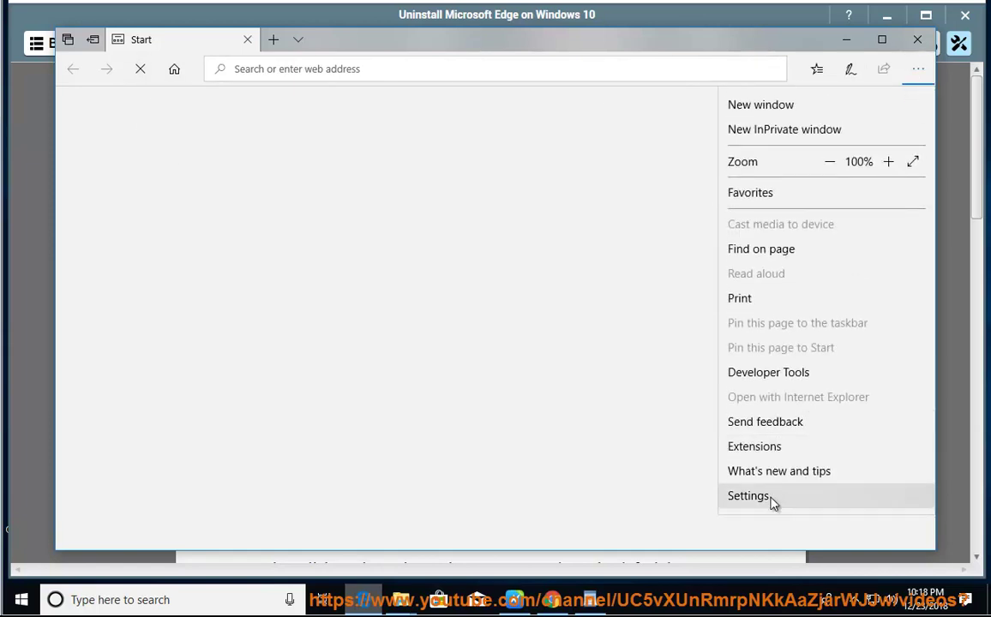
{"action": "left_click", "coordinate": [846, 41]}
{"action": "left_click", "coordinate": [849, 42]}
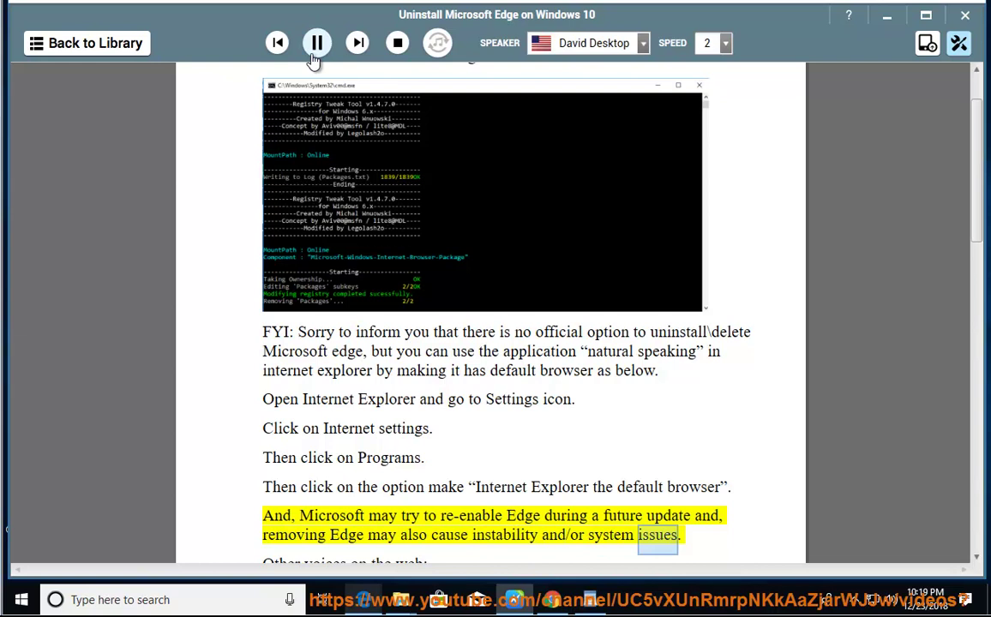
Search Windows for 'IE' and launch Internet Explorer.
{"action": "left_click_drag", "start_coordinate": [421, 399], "coordinate": [221, 434]}
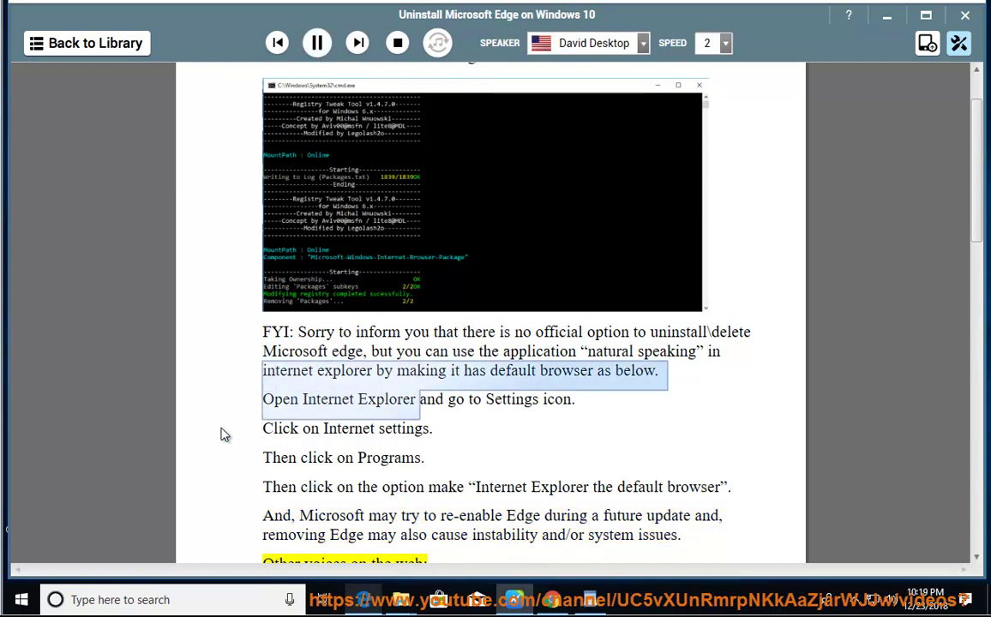
{"action": "left_click", "coordinate": [308, 410]}
{"action": "left_click", "coordinate": [189, 601]}
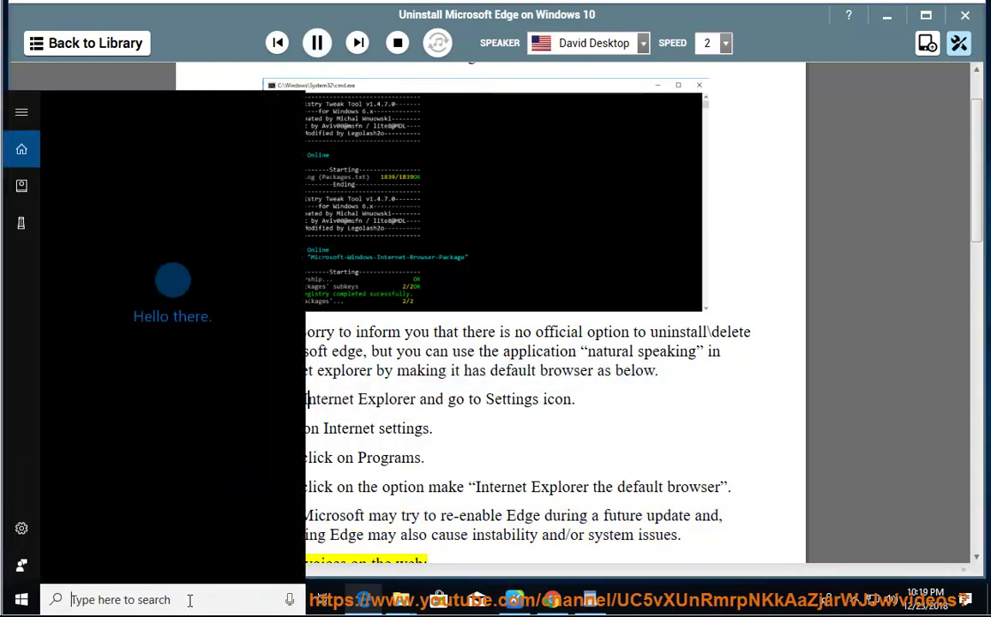
{"action": "type", "text": "IE"}
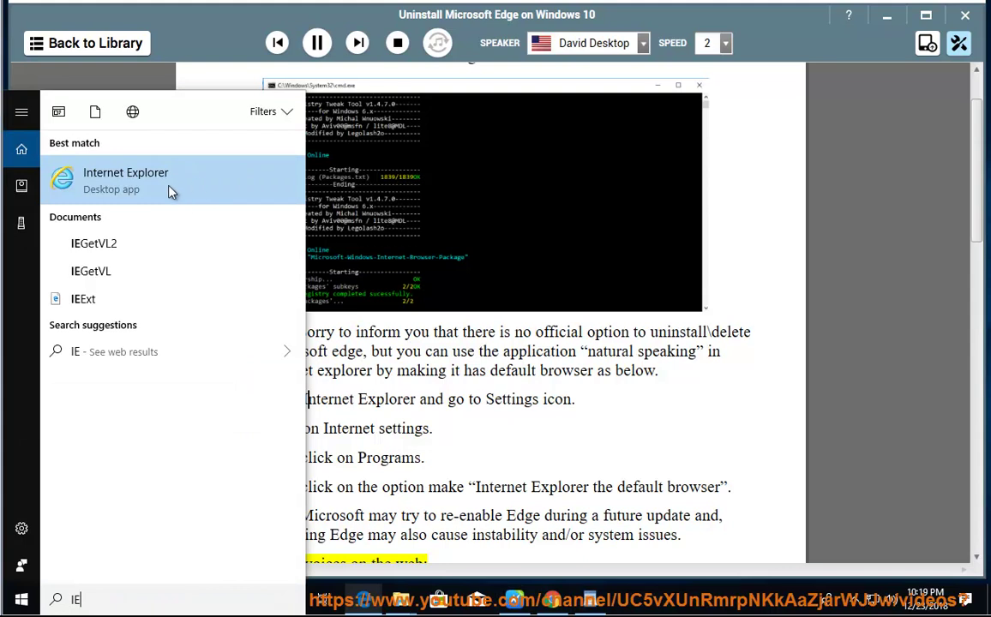
{"action": "left_click", "coordinate": [176, 190]}
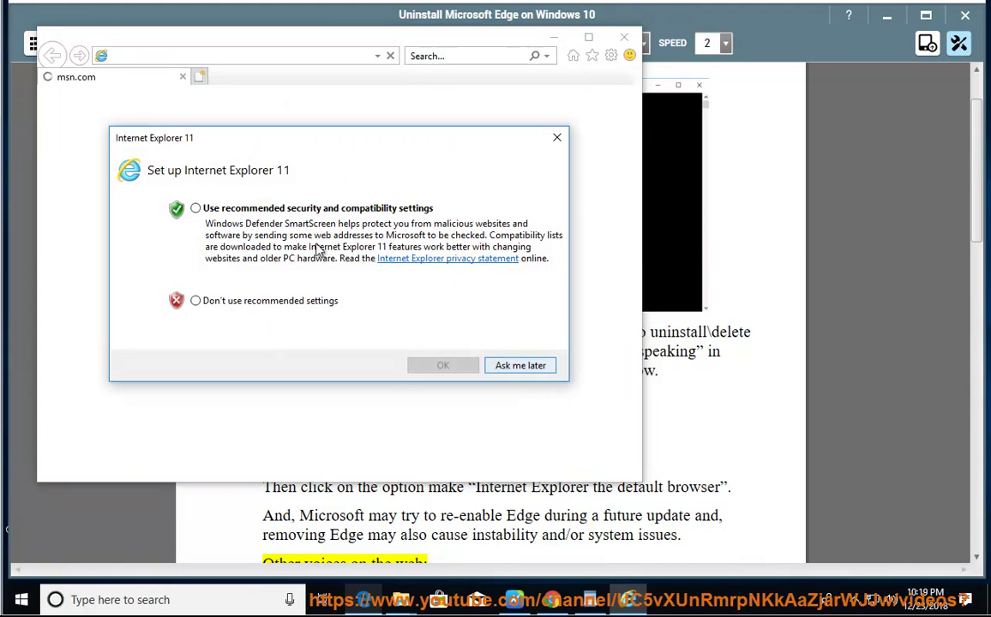
Accept the recommended security settings, decline the IDM add-on, and close the extra tab.
{"action": "left_click", "coordinate": [196, 208]}
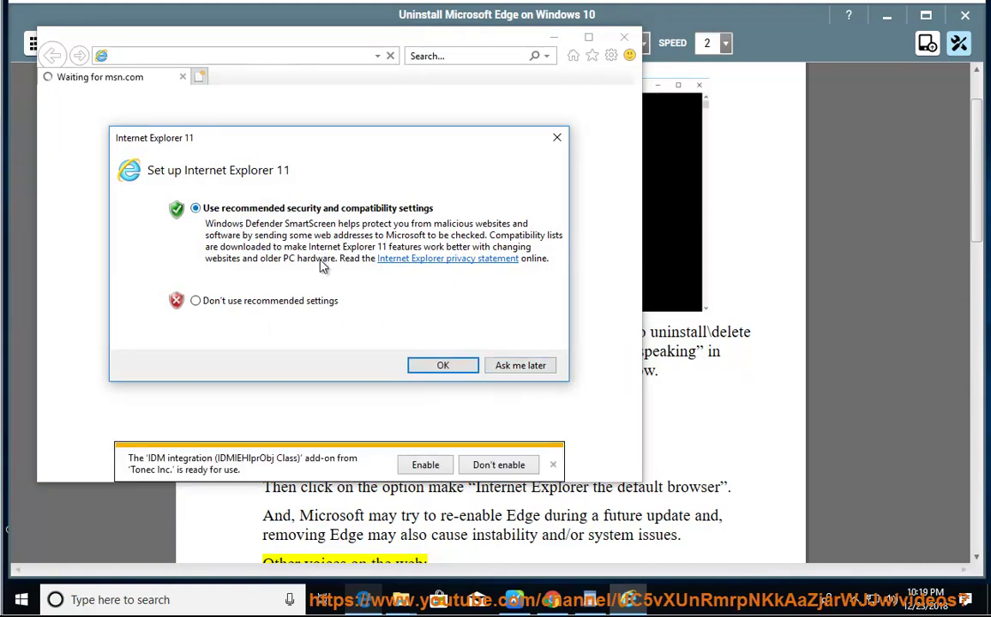
{"action": "left_click", "coordinate": [443, 366]}
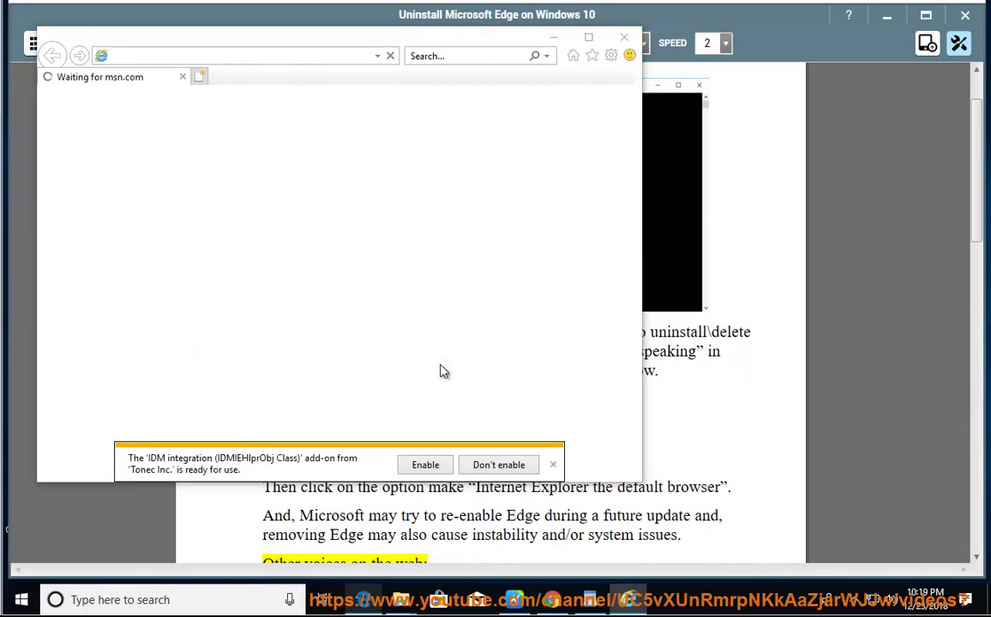
{"action": "left_click", "coordinate": [486, 471]}
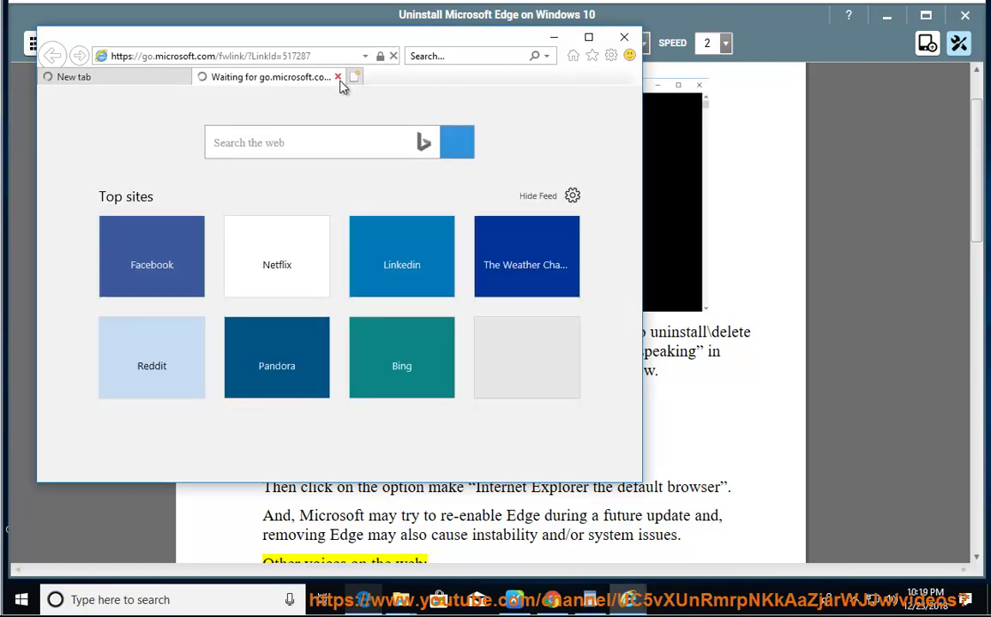
{"action": "left_click", "coordinate": [339, 78]}
Use Internet Options' Programs tab to make Internet Explorer the default browser.
{"action": "left_click", "coordinate": [610, 57]}
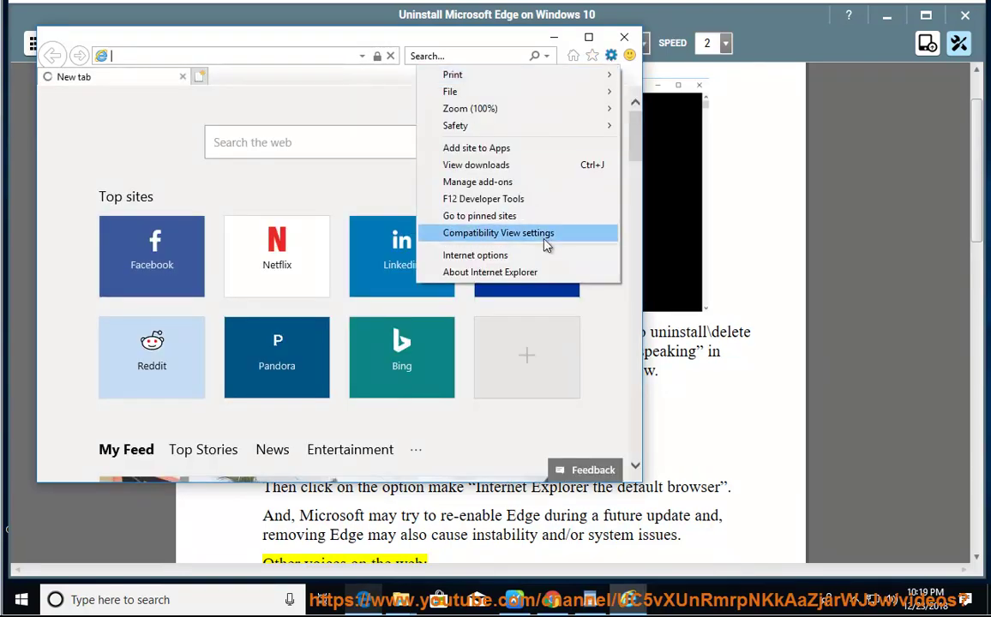
{"action": "left_click", "coordinate": [535, 257]}
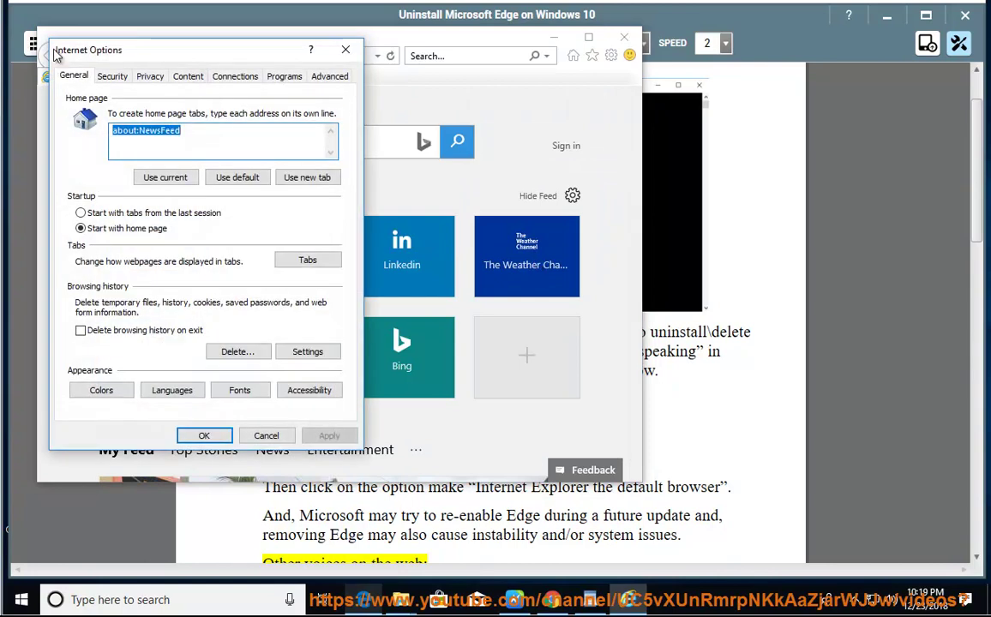
{"action": "left_click_drag", "start_coordinate": [130, 51], "coordinate": [732, 97]}
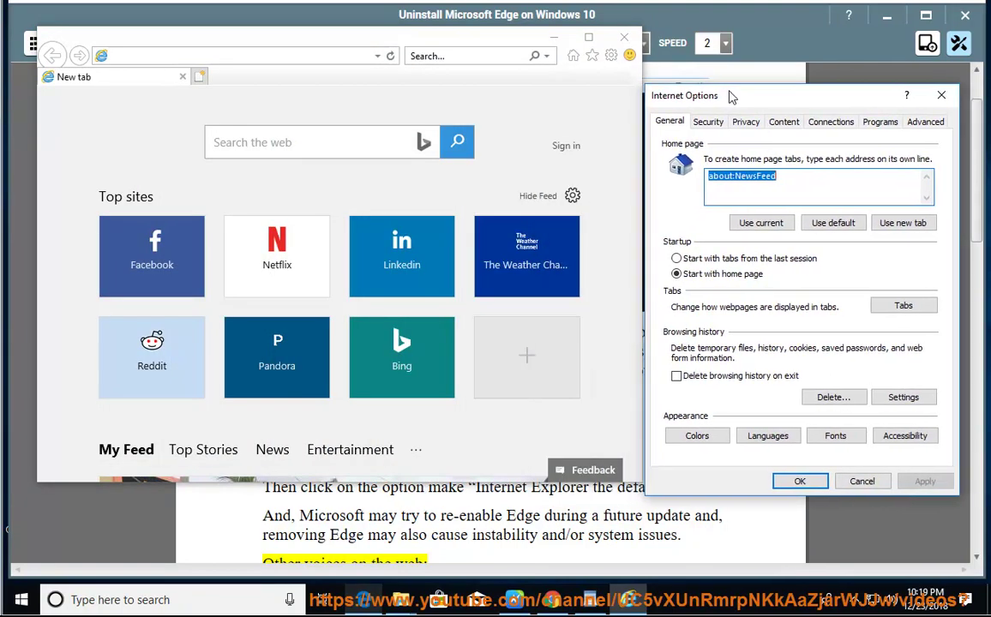
{"action": "left_click", "coordinate": [884, 124]}
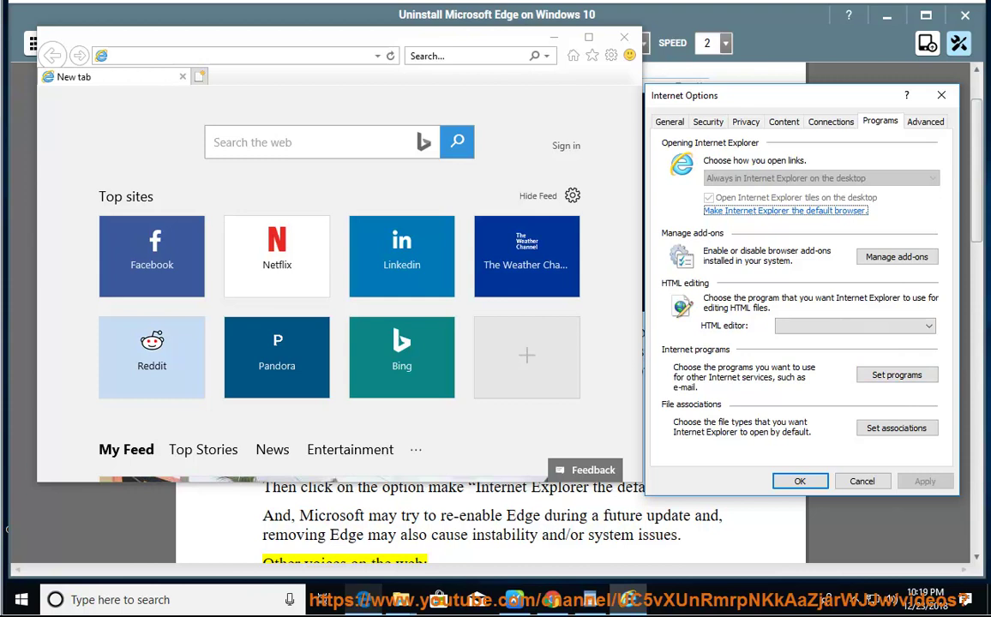
{"action": "left_click", "coordinate": [773, 215]}
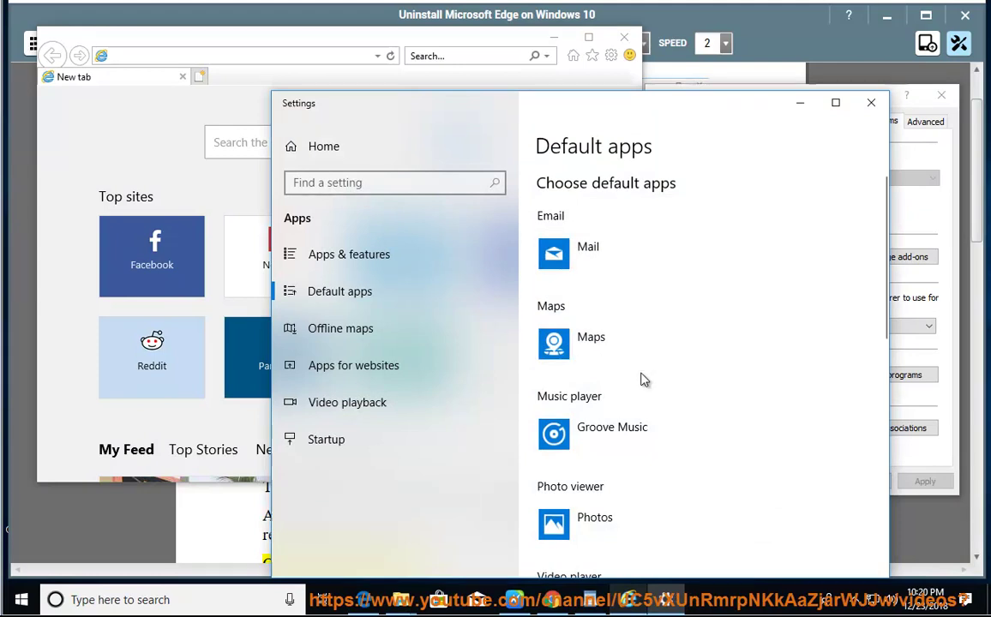
{"action": "scroll", "coordinate": [643, 380], "scroll_direction": "down", "scroll_amount": 3}
{"action": "scroll", "coordinate": [645, 392], "scroll_direction": "down", "scroll_amount": 1}
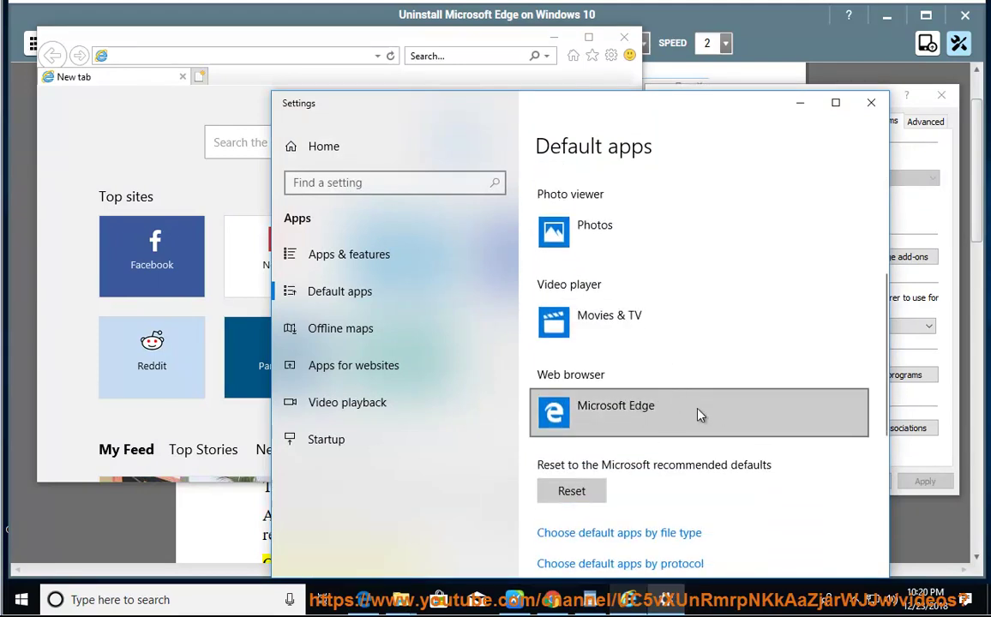
{"action": "left_click", "coordinate": [777, 413]}
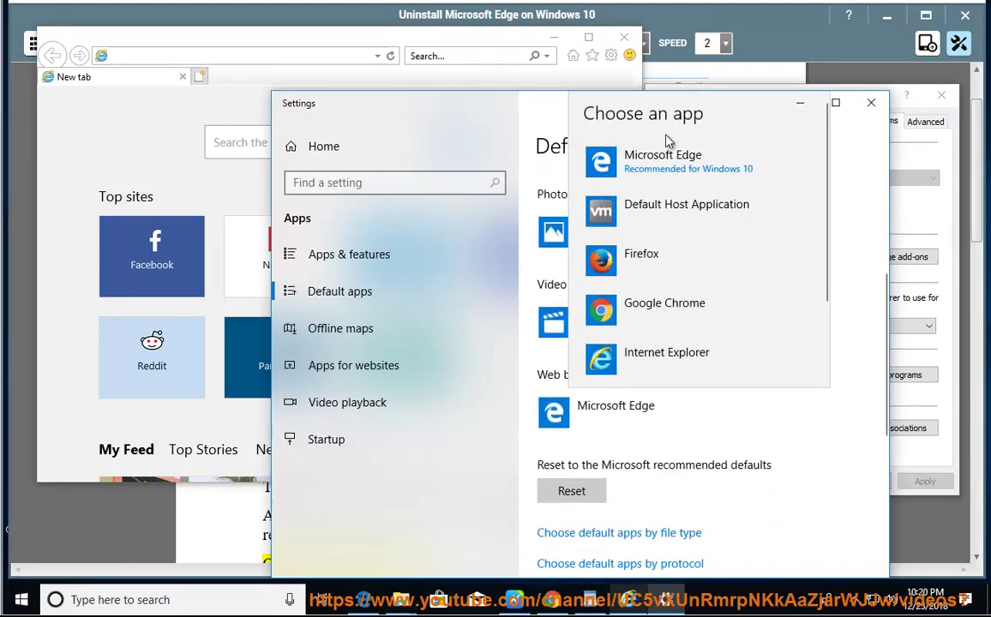
{"action": "scroll", "coordinate": [686, 326], "scroll_direction": "down", "scroll_amount": 2}
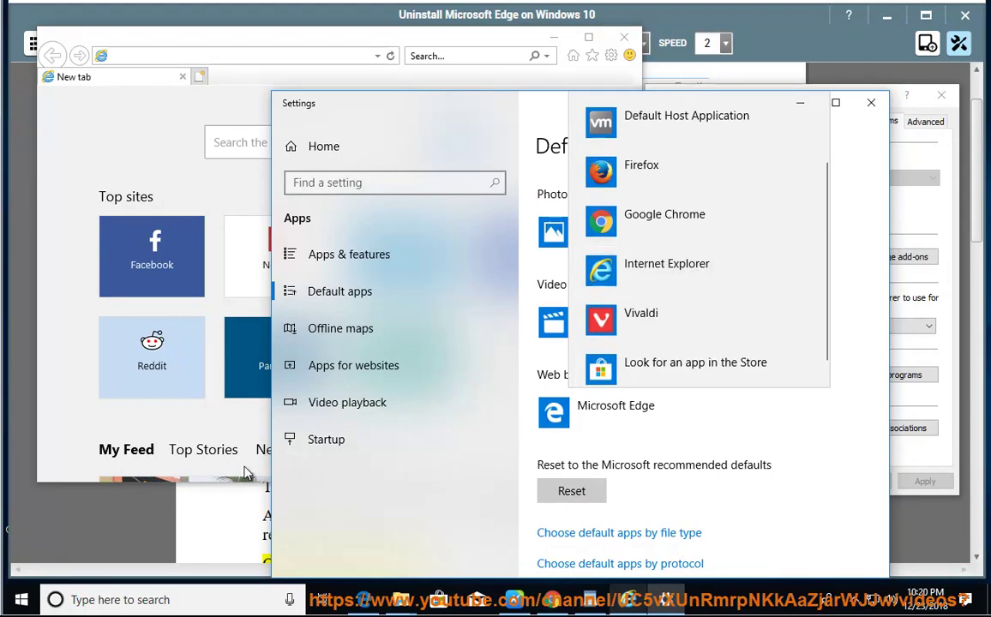
{"action": "left_click", "coordinate": [867, 139]}
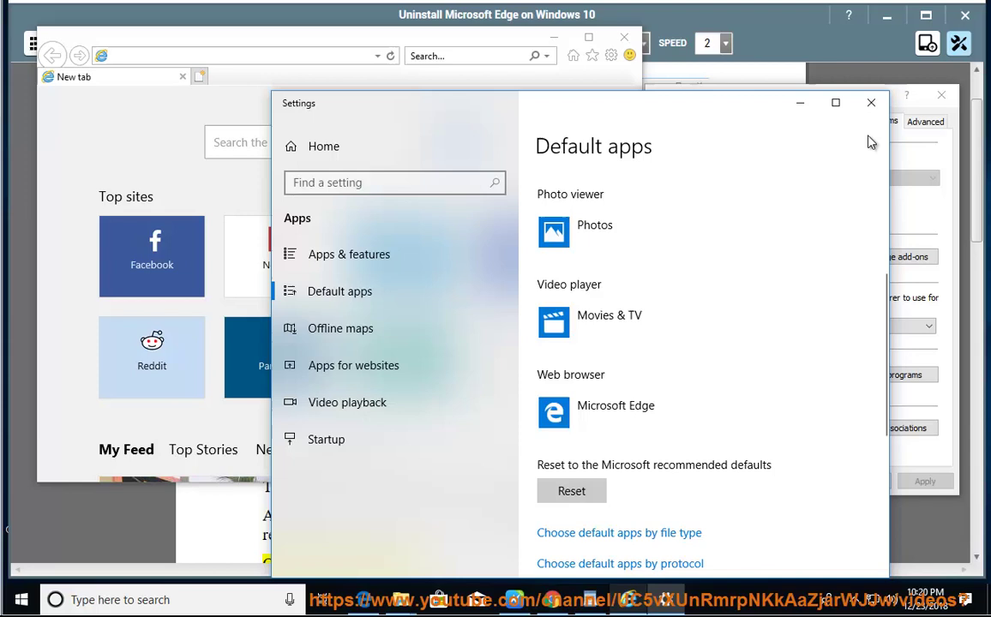
{"action": "left_click", "coordinate": [800, 109]}
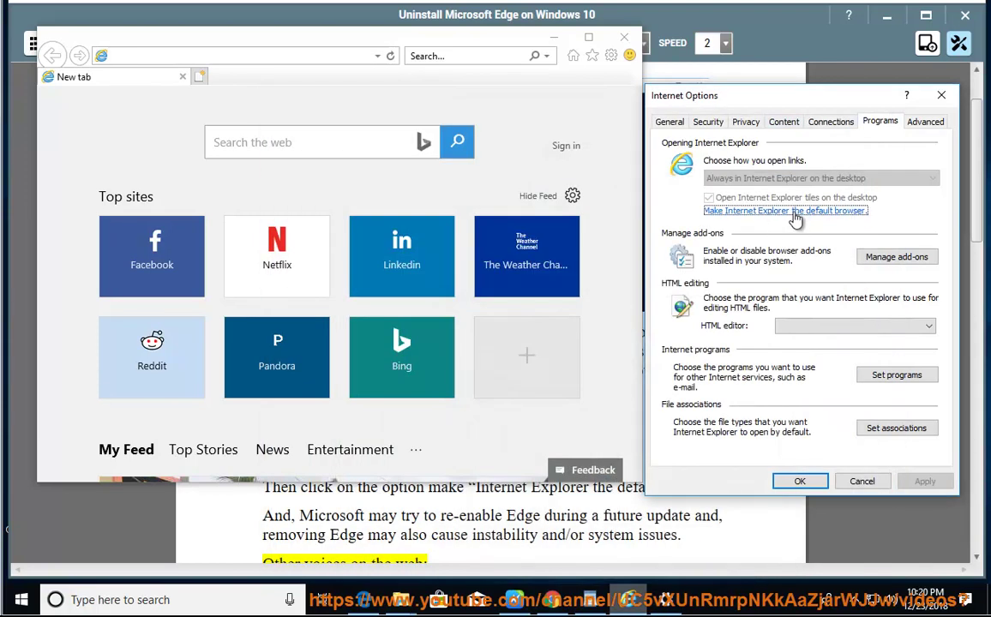
Pause NaturalReader at the Plan B line and select the C:\Windows\SystemApps path.
{"action": "left_click", "coordinate": [496, 506]}
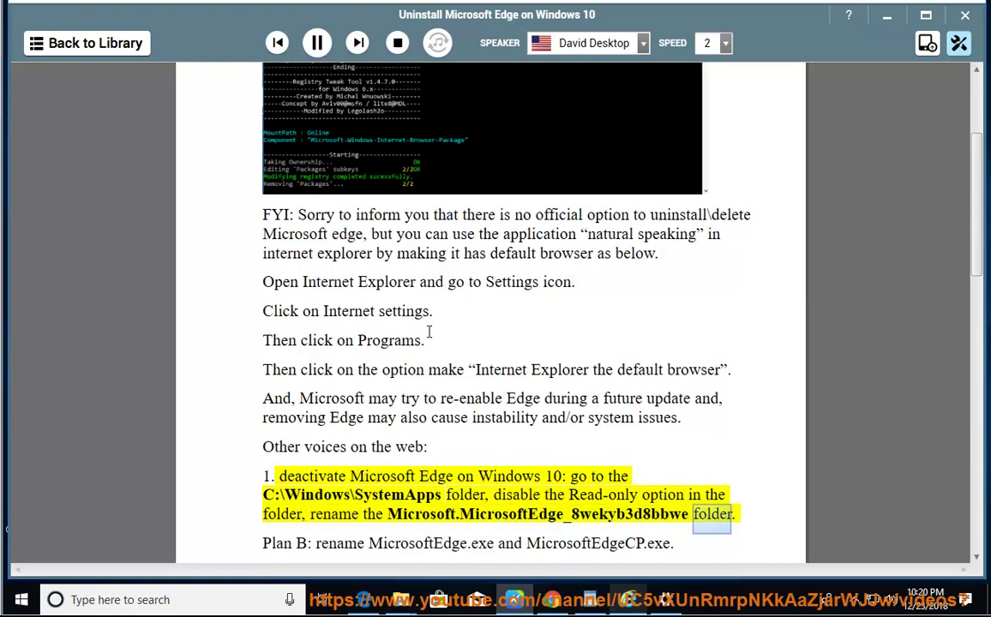
{"action": "left_click", "coordinate": [316, 43]}
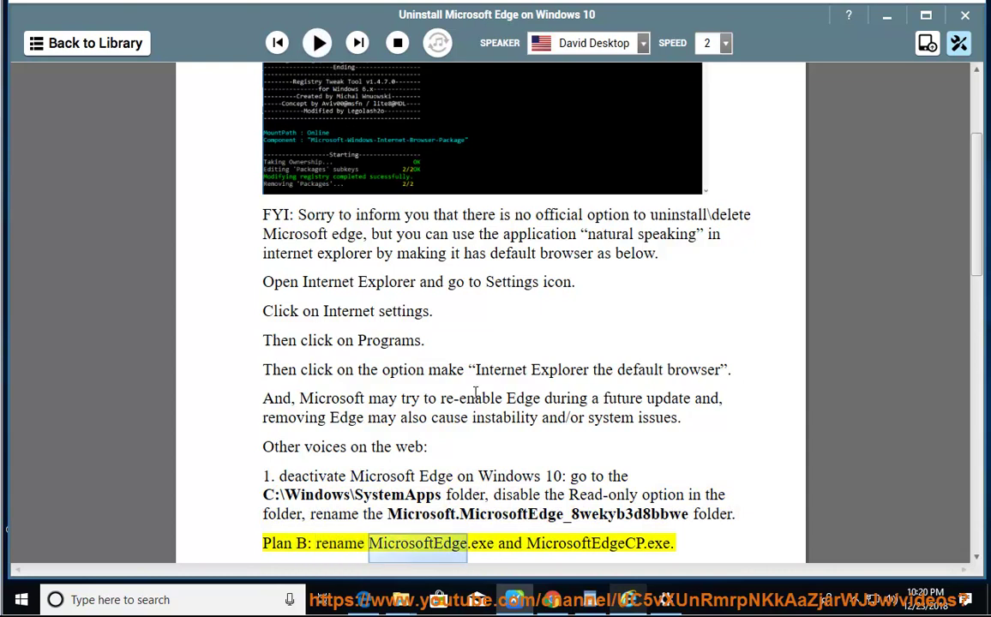
{"action": "left_click_drag", "start_coordinate": [443, 499], "coordinate": [265, 506]}
Copy the C:\Windows\SystemApps path and open it in a new File Explorer window.
{"action": "right_click", "coordinate": [276, 494]}
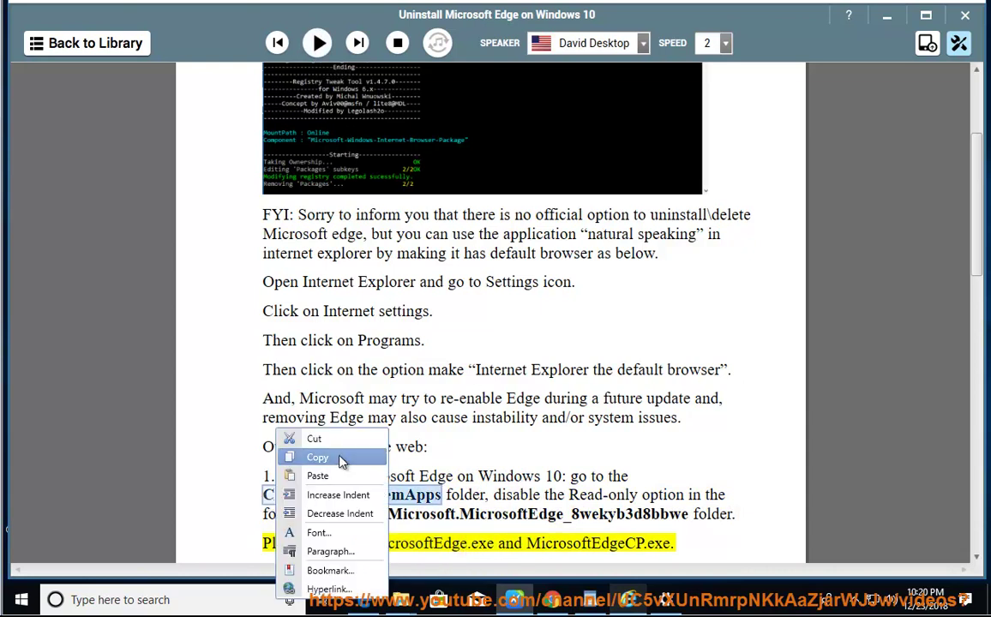
{"action": "left_click", "coordinate": [296, 459]}
{"action": "right_click", "coordinate": [400, 600]}
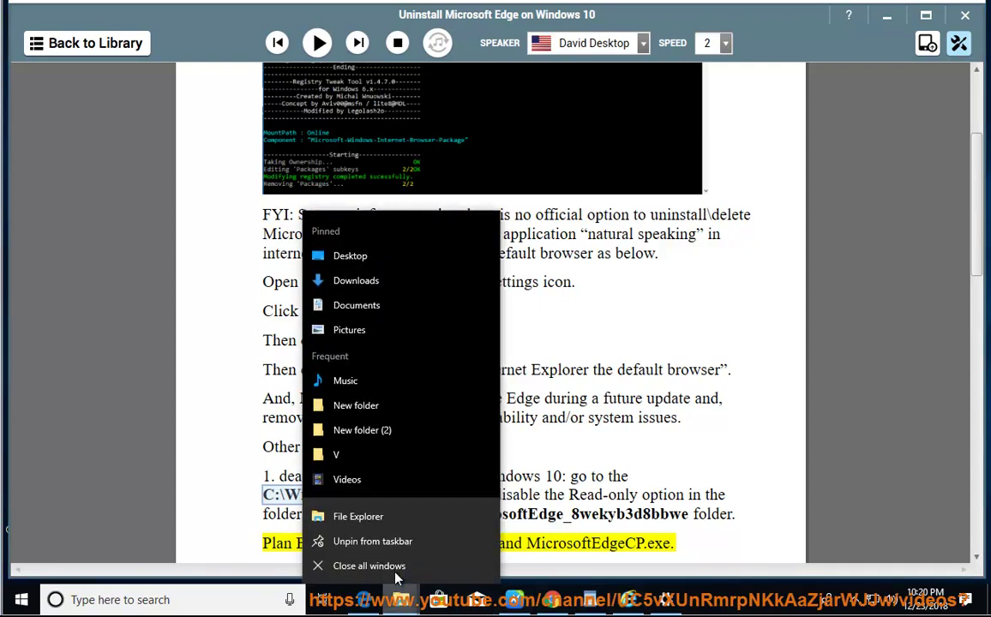
{"action": "left_click", "coordinate": [403, 600]}
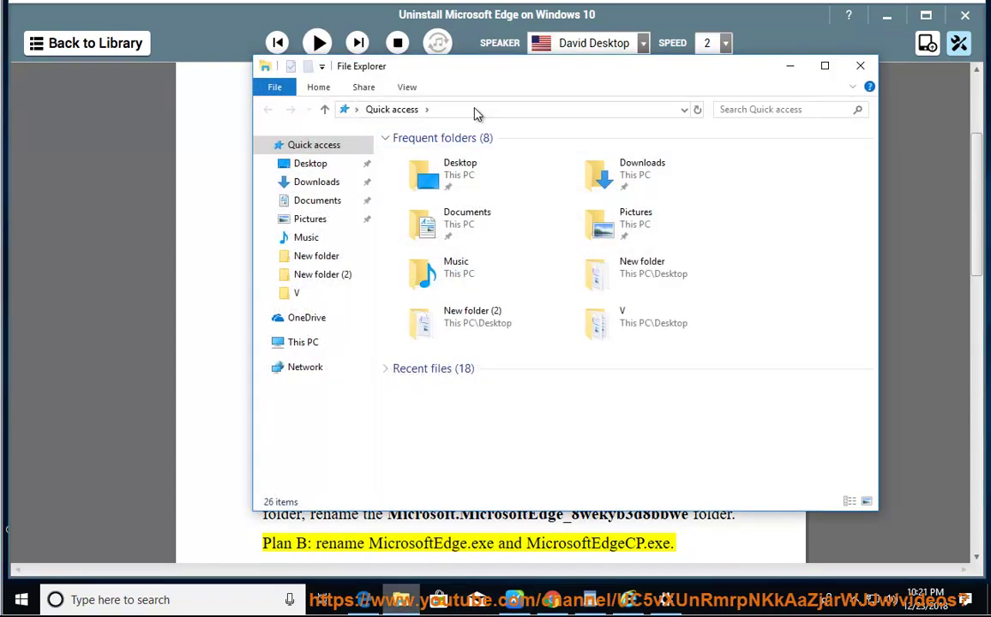
{"action": "left_click", "coordinate": [473, 110]}
{"action": "right_click", "coordinate": [487, 113]}
{"action": "left_click", "coordinate": [505, 179]}
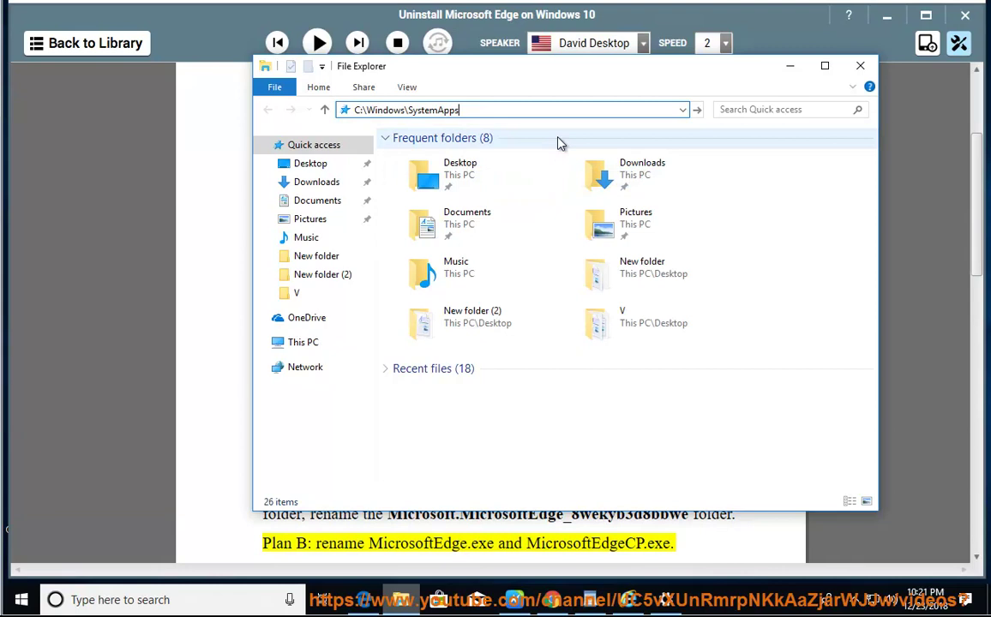
{"action": "key", "text": "Return"}
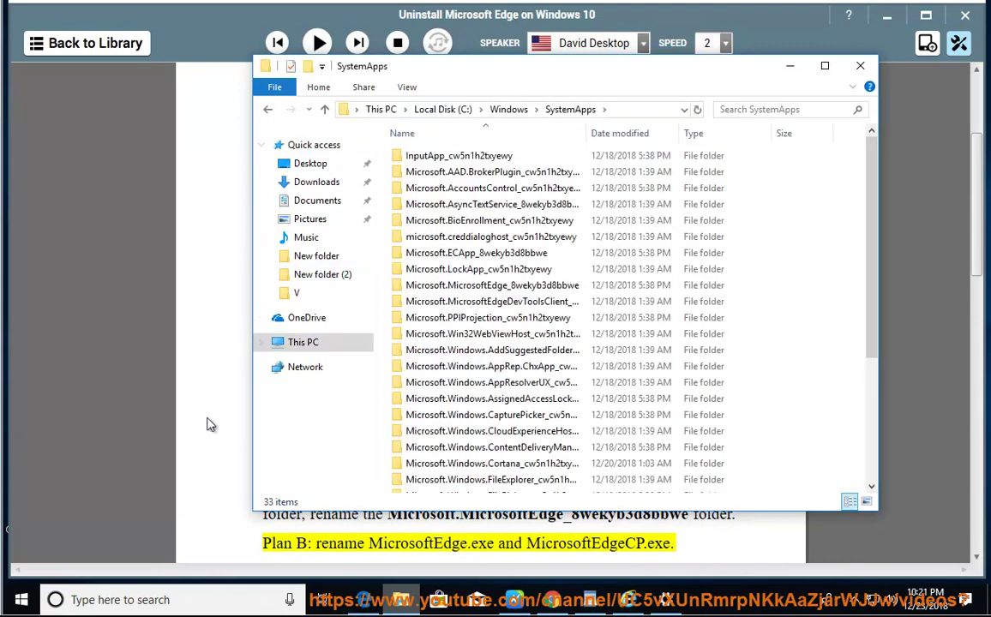
Widen the Name column and select the Microsoft.MicrosoftEdge_8wekyb3d8bbwe folder.
{"action": "left_click", "coordinate": [200, 428]}
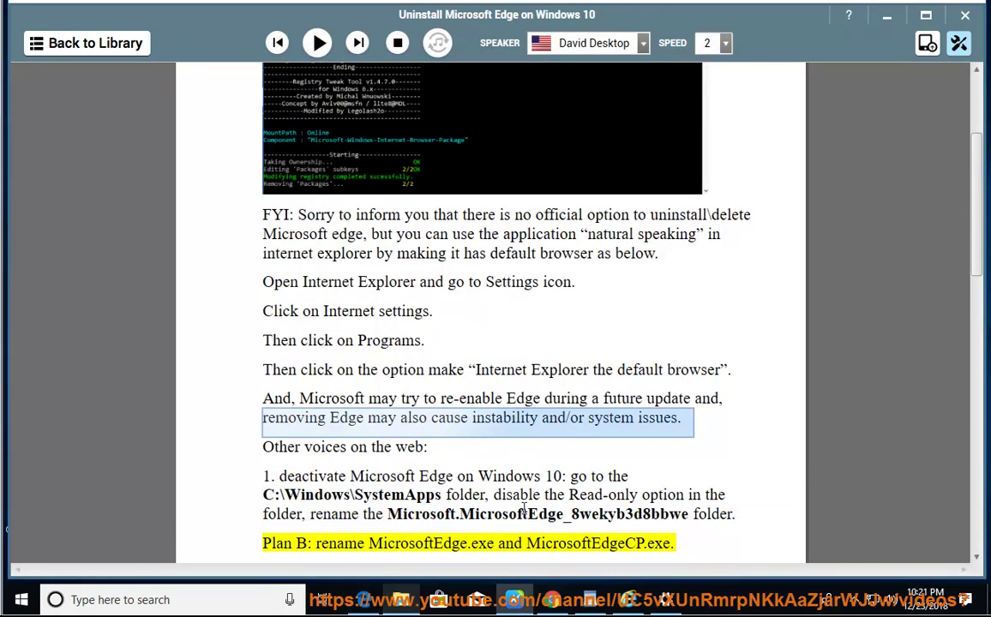
{"action": "left_click_drag", "start_coordinate": [386, 515], "coordinate": [691, 512]}
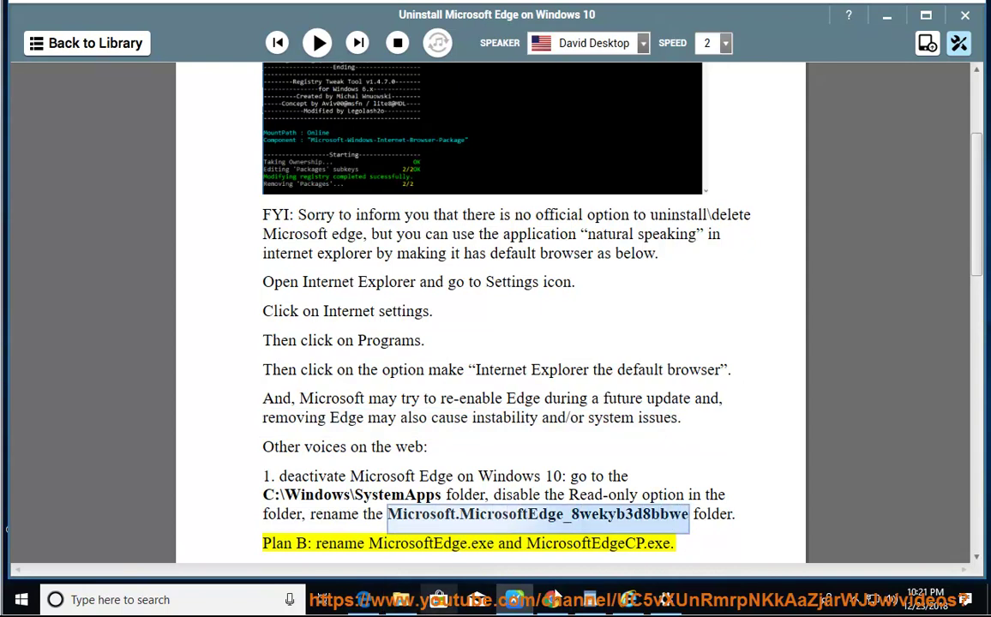
{"action": "left_click", "coordinate": [401, 600]}
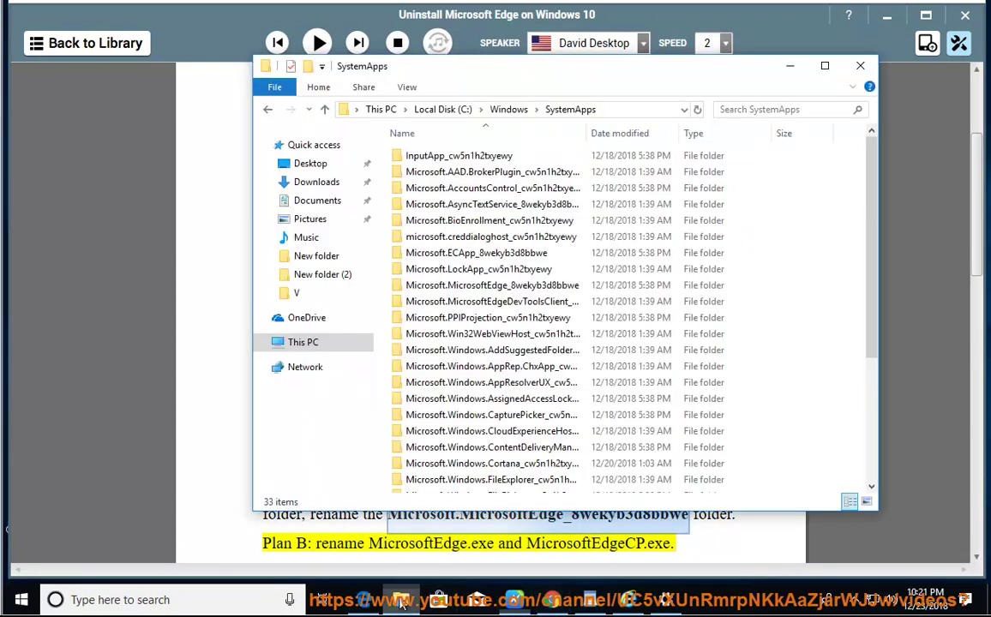
{"action": "left_click", "coordinate": [510, 301]}
{"action": "left_click_drag", "start_coordinate": [588, 133], "coordinate": [688, 135]}
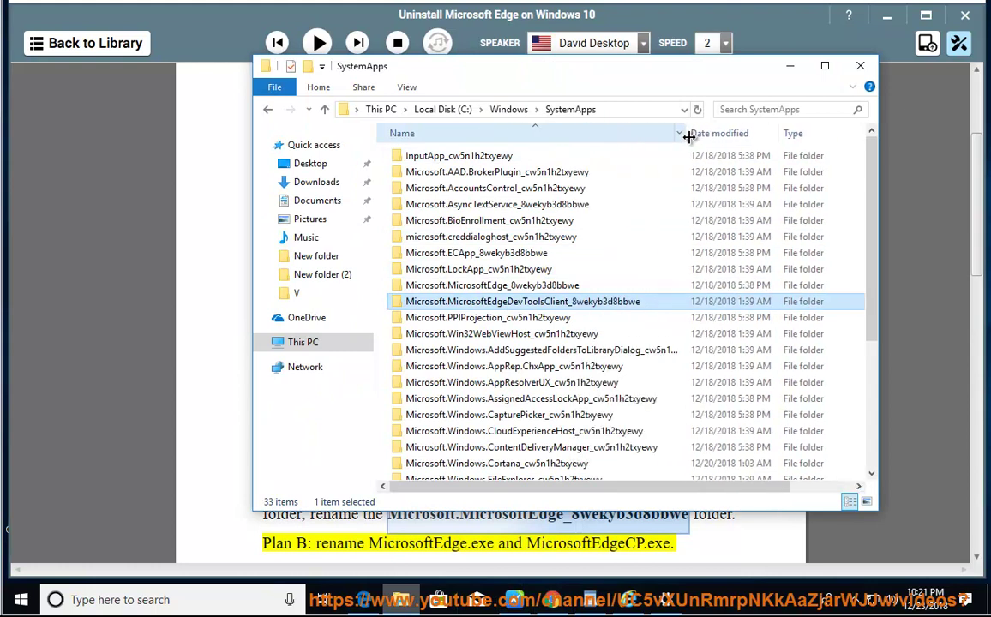
{"action": "left_click", "coordinate": [579, 288]}
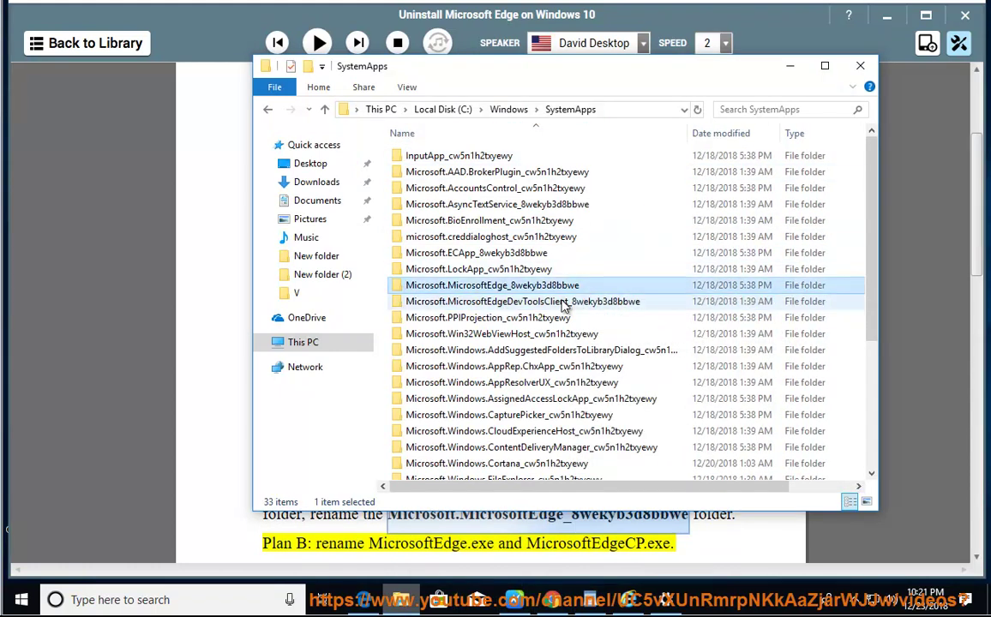
{"action": "mouse_move", "coordinate": [483, 61]}
{"action": "left_mouse_down"}
{"action": "mouse_move", "coordinate": [546, 49]}
{"action": "mouse_move", "coordinate": [550, 26]}
{"action": "left_mouse_up"}
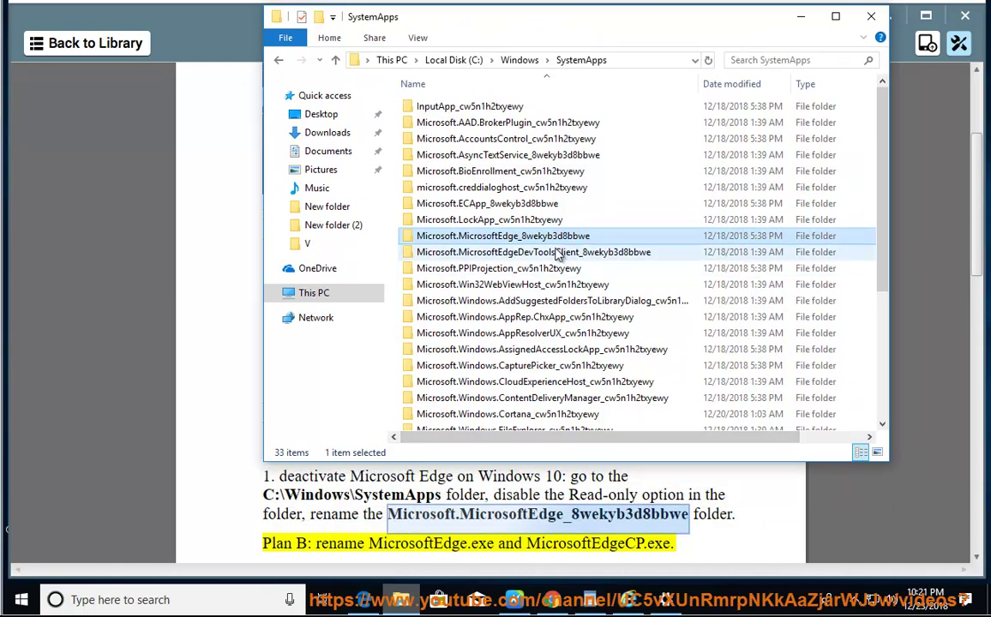
{"action": "mouse_move", "coordinate": [552, 286]}
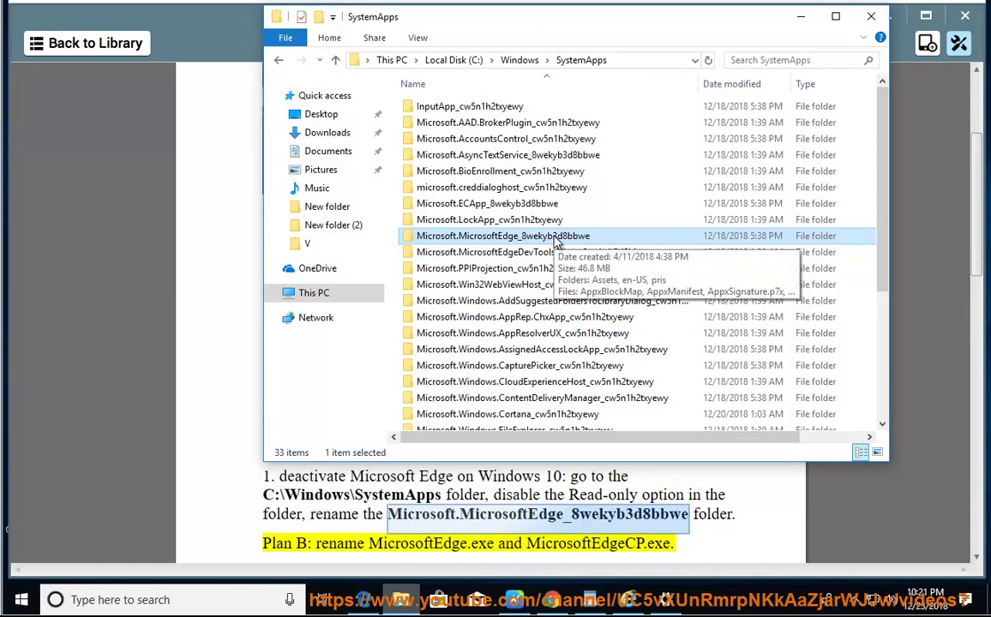
Untick the Edge folder's Read-only attribute, cancel, then begin renaming the folder.
{"action": "right_click", "coordinate": [504, 236]}
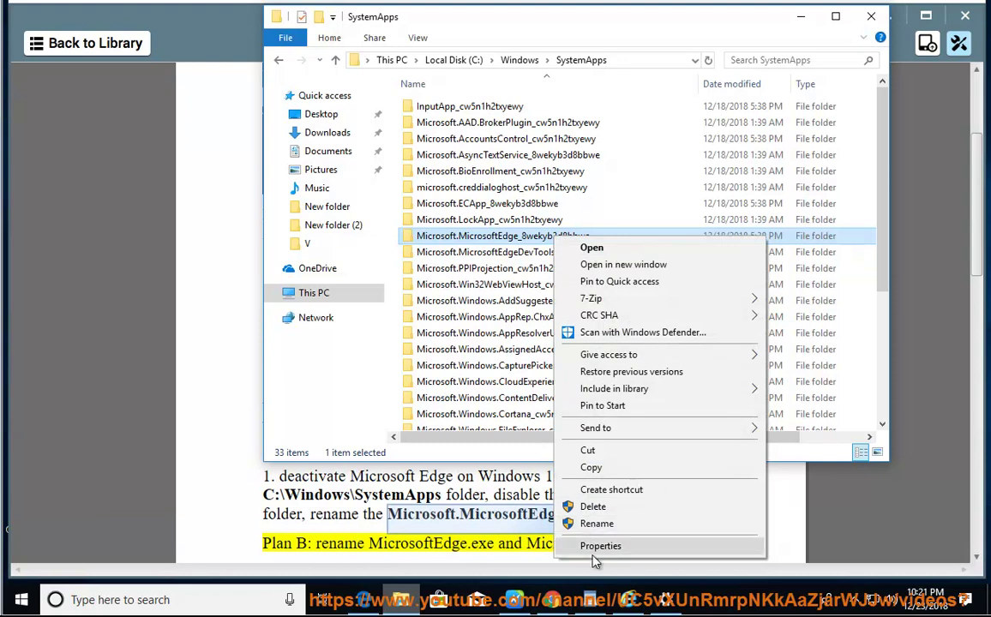
{"action": "left_click", "coordinate": [592, 547]}
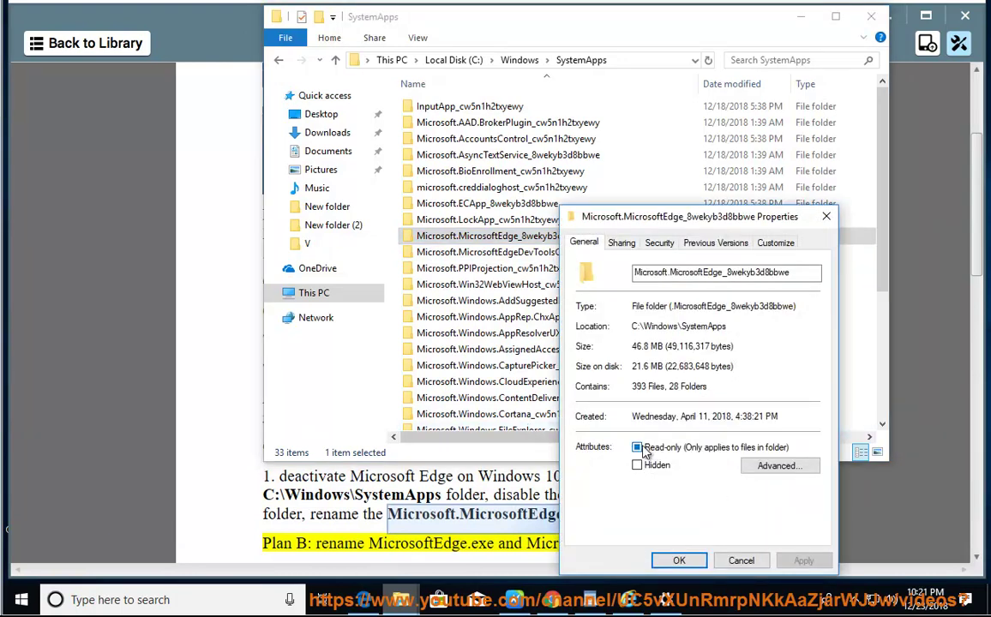
{"action": "left_click", "coordinate": [646, 452]}
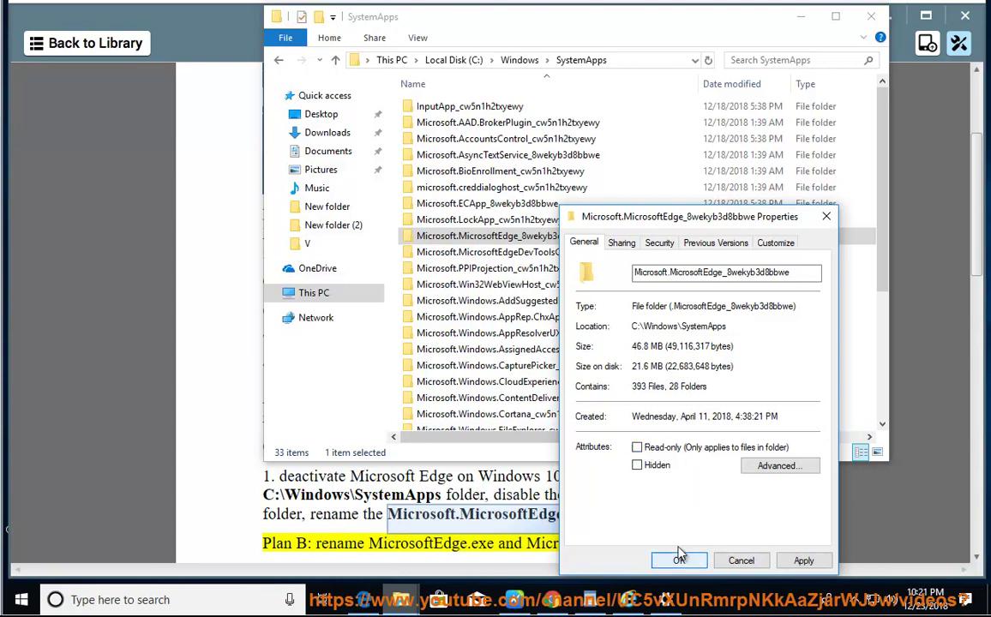
{"action": "left_click", "coordinate": [742, 560]}
{"action": "right_click", "coordinate": [486, 237]}
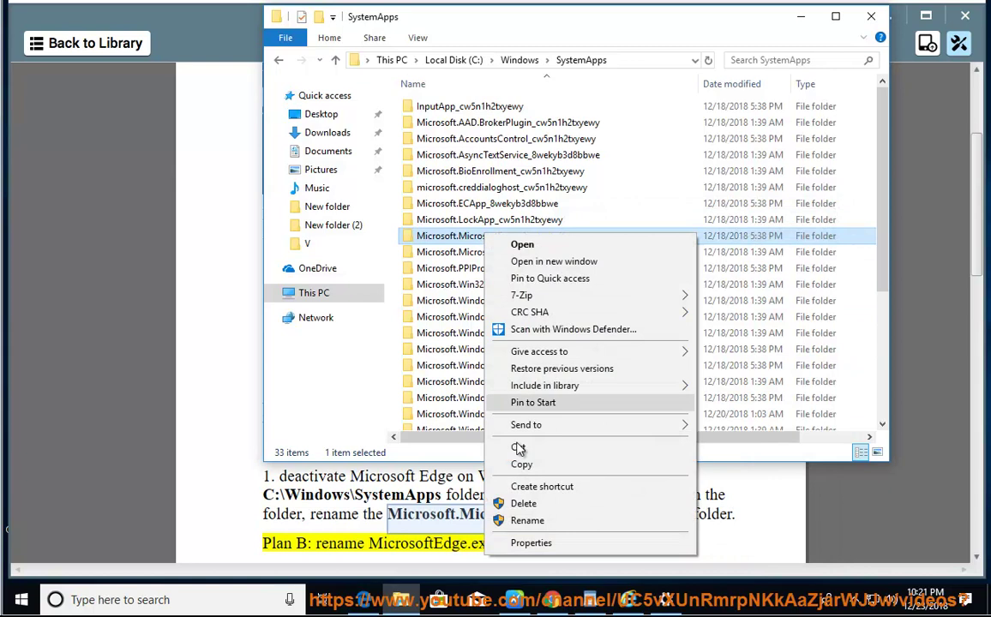
{"action": "left_click", "coordinate": [527, 521]}
Start appending '-' to the Edge folder name, then abandon the rename, keeping the original.
{"action": "key", "text": "End"}
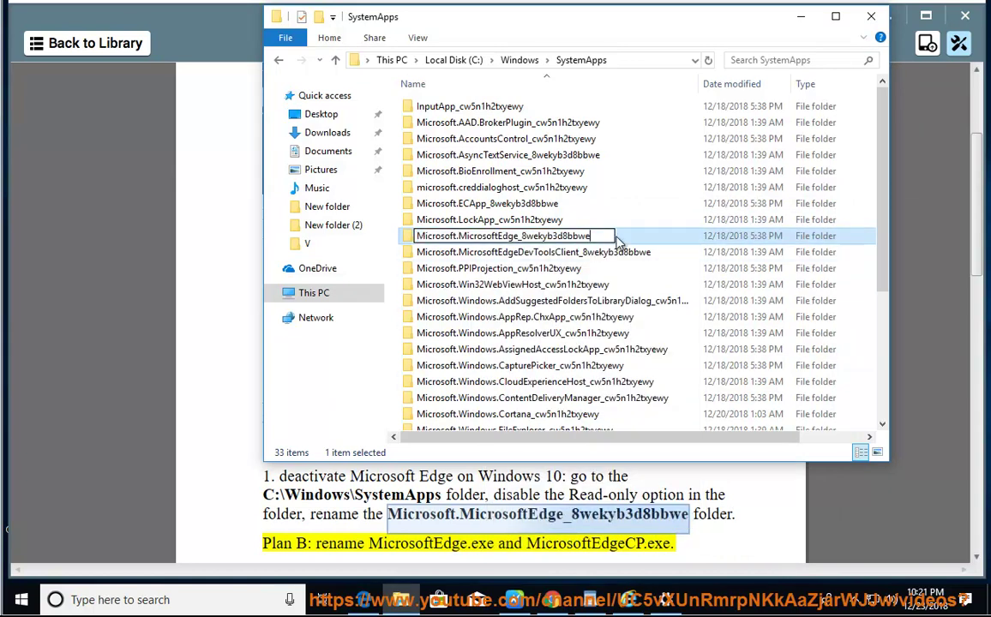
{"action": "type", "text": "-"}
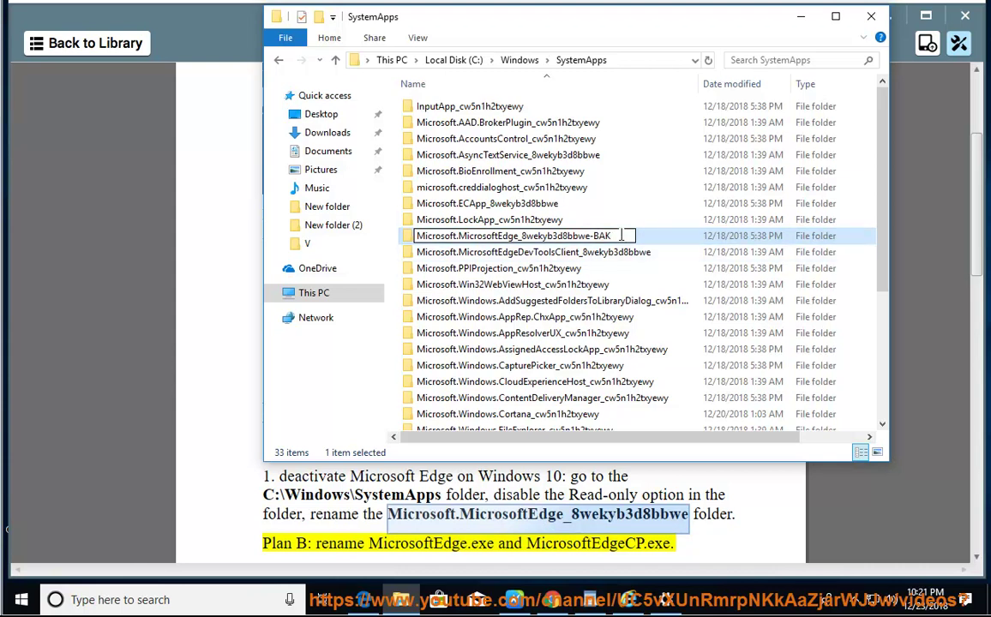
{"action": "key", "text": "BackSpace"}
{"action": "left_click", "coordinate": [536, 251]}
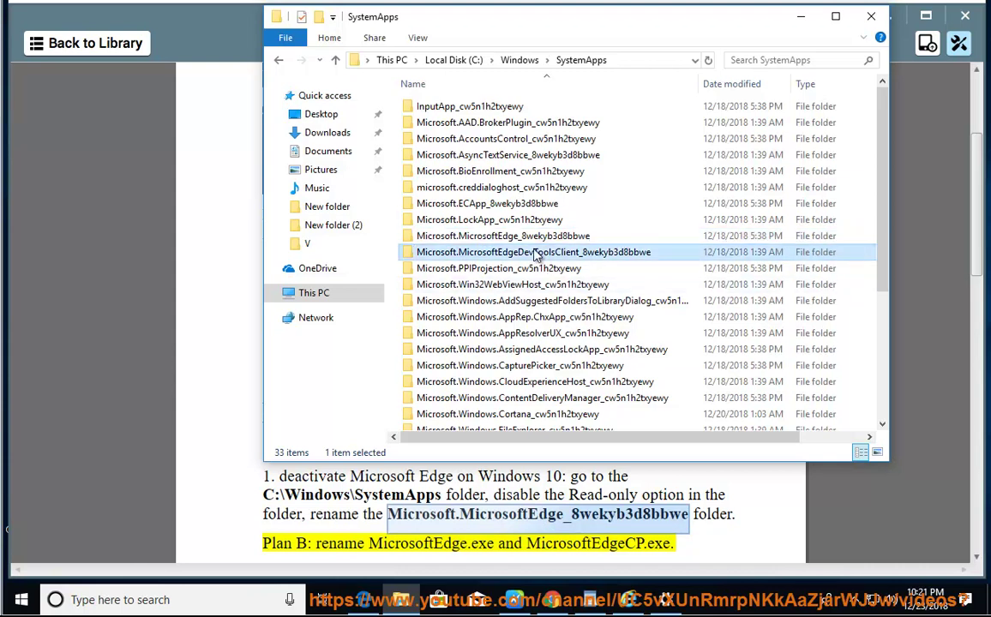
Play the Plan B line aloud in NaturalReader, then pause.
{"action": "left_click", "coordinate": [541, 512]}
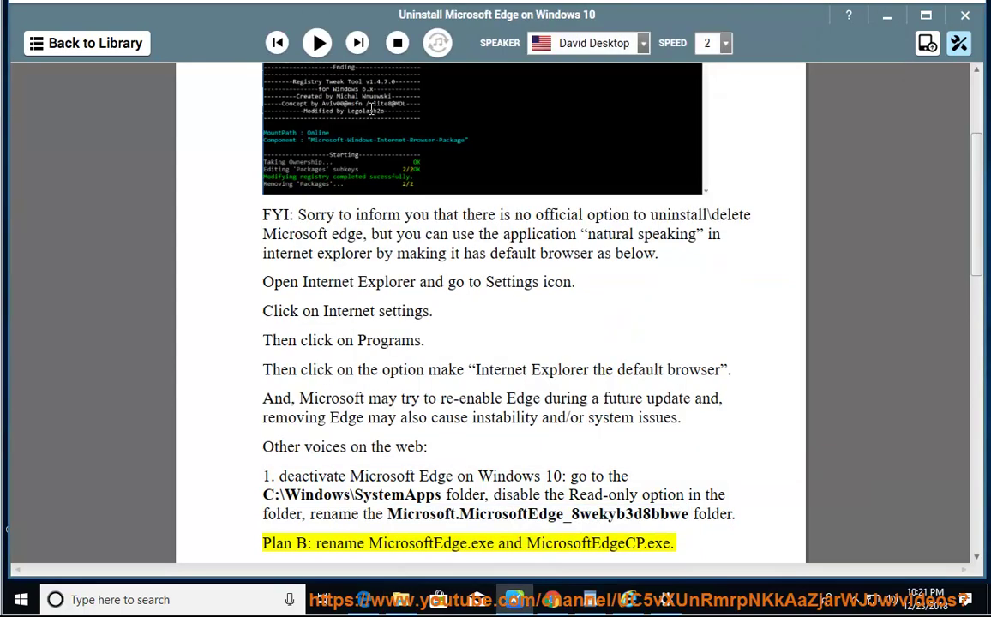
{"action": "left_click", "coordinate": [317, 43]}
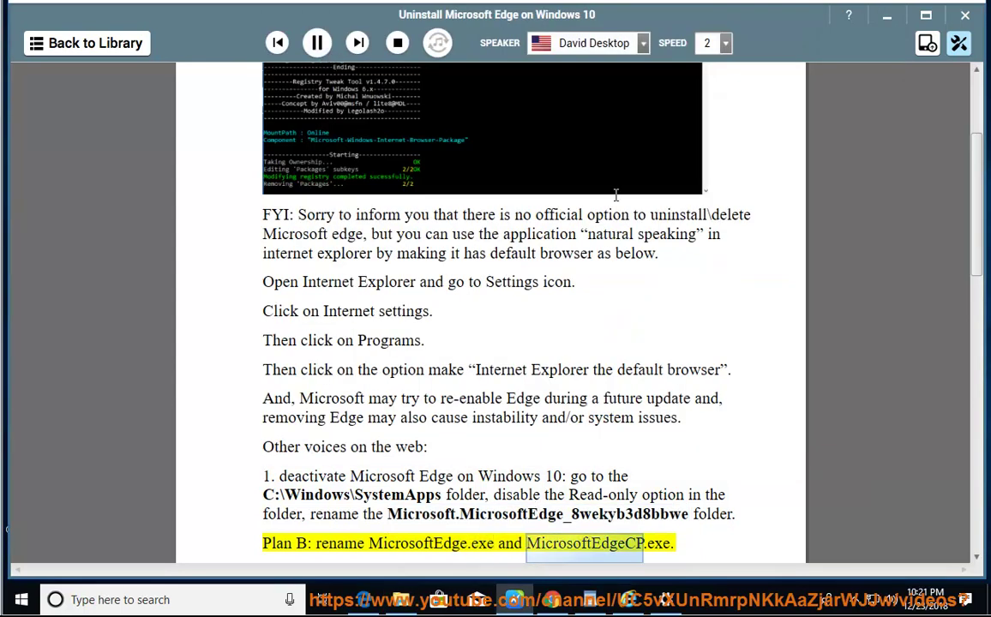
{"action": "left_click", "coordinate": [318, 43]}
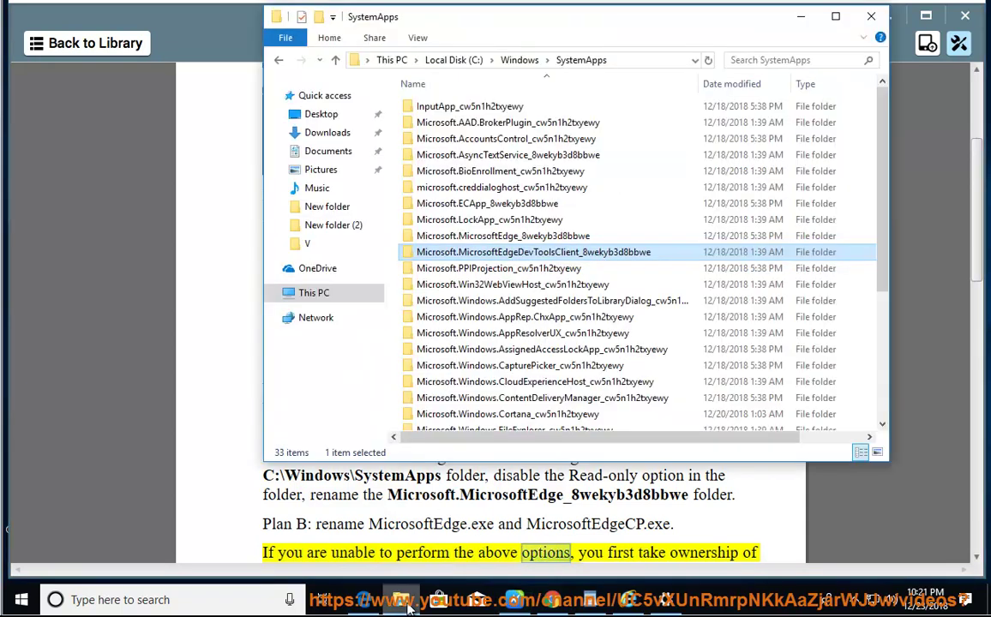
Open the Edge app folder, show file name extensions, and view files as large icons.
{"action": "double_click", "coordinate": [481, 228]}
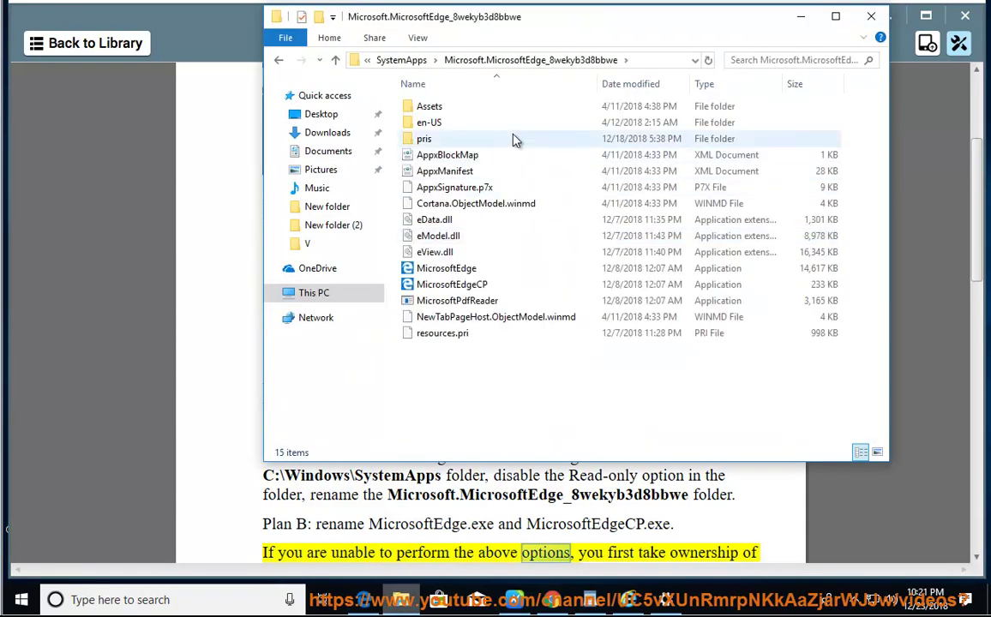
{"action": "left_click", "coordinate": [460, 271]}
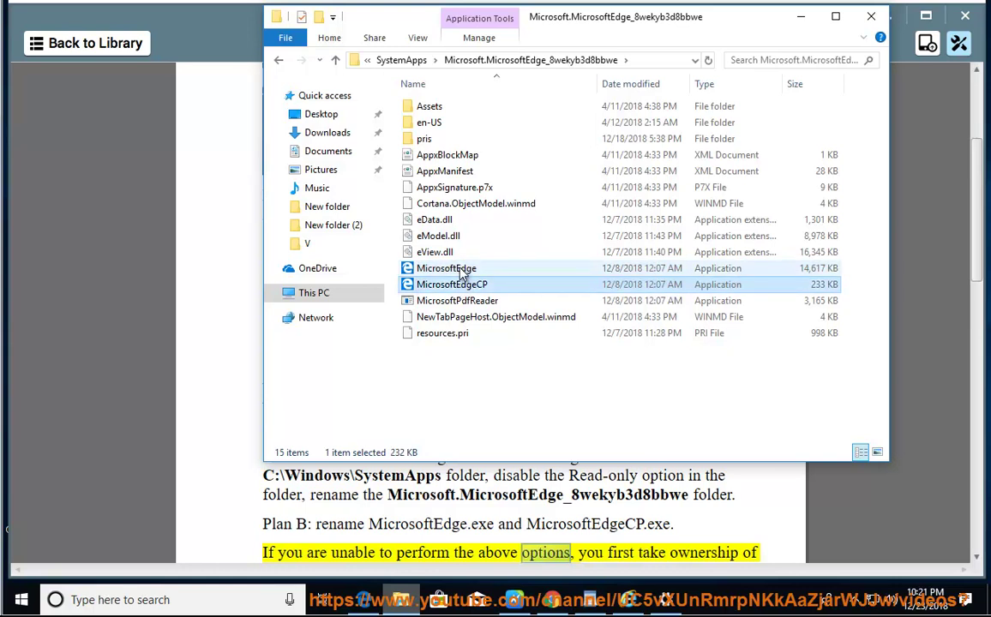
{"action": "left_click", "coordinate": [420, 40]}
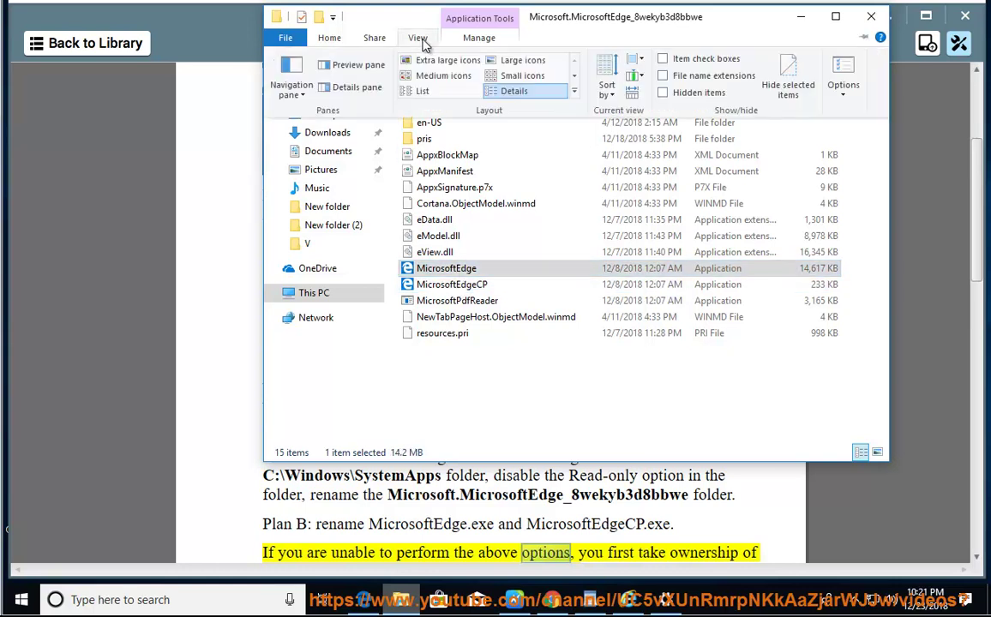
{"action": "left_click", "coordinate": [703, 76]}
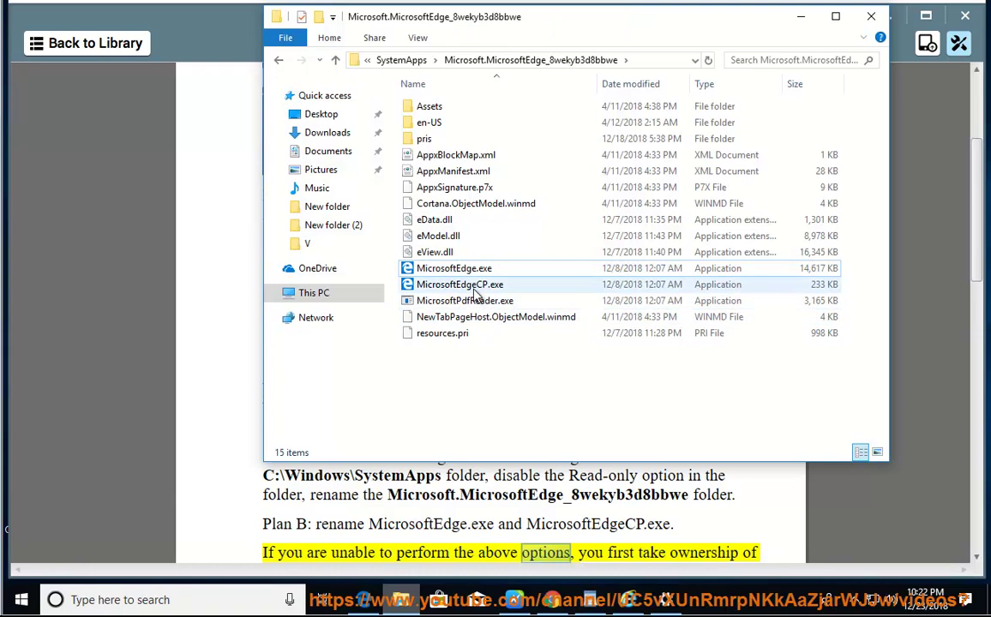
{"action": "left_click", "coordinate": [453, 268]}
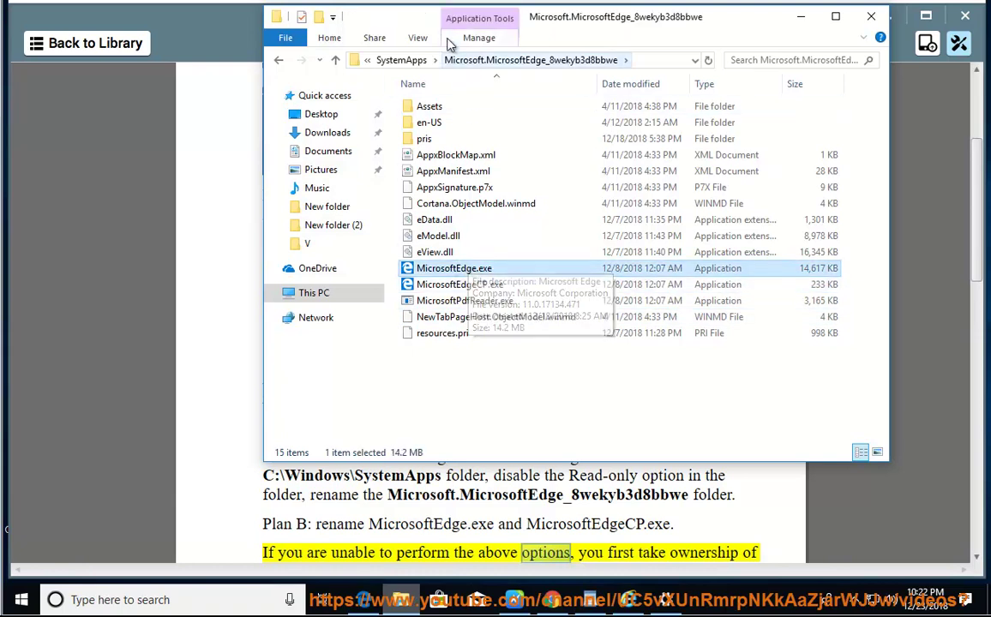
{"action": "left_click", "coordinate": [418, 38]}
{"action": "left_click", "coordinate": [507, 61]}
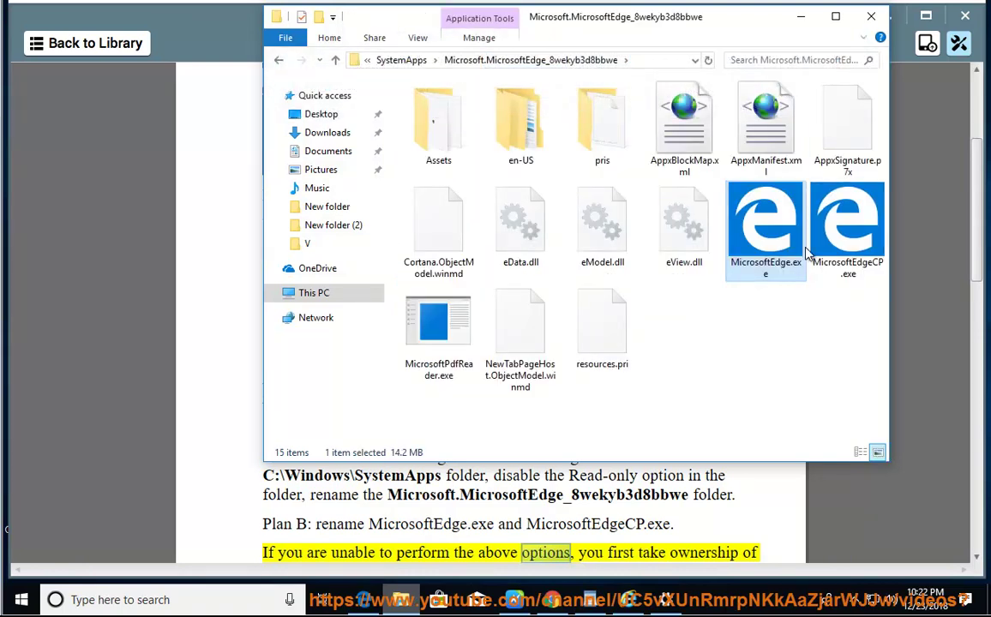
Check MicrosoftEdge.exe's properties, then start renaming the file.
{"action": "right_click", "coordinate": [766, 230]}
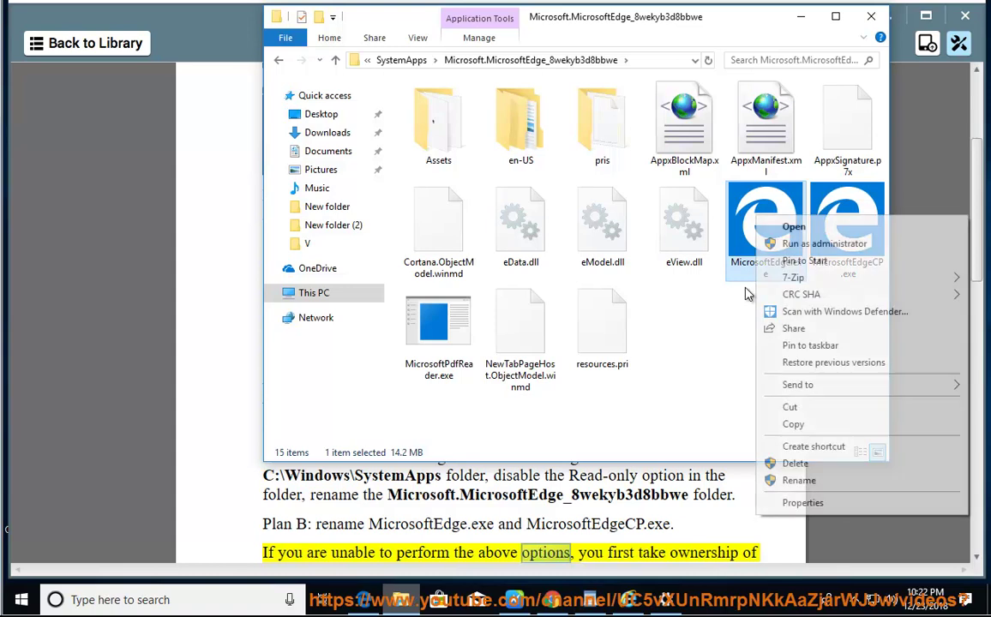
{"action": "left_click", "coordinate": [802, 502]}
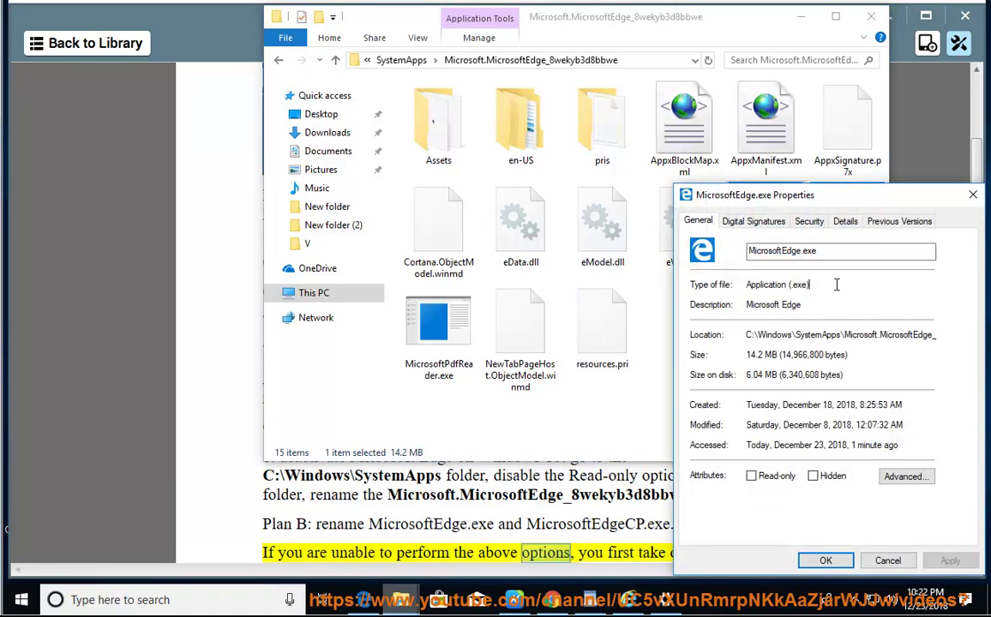
{"action": "key", "text": "Escape"}
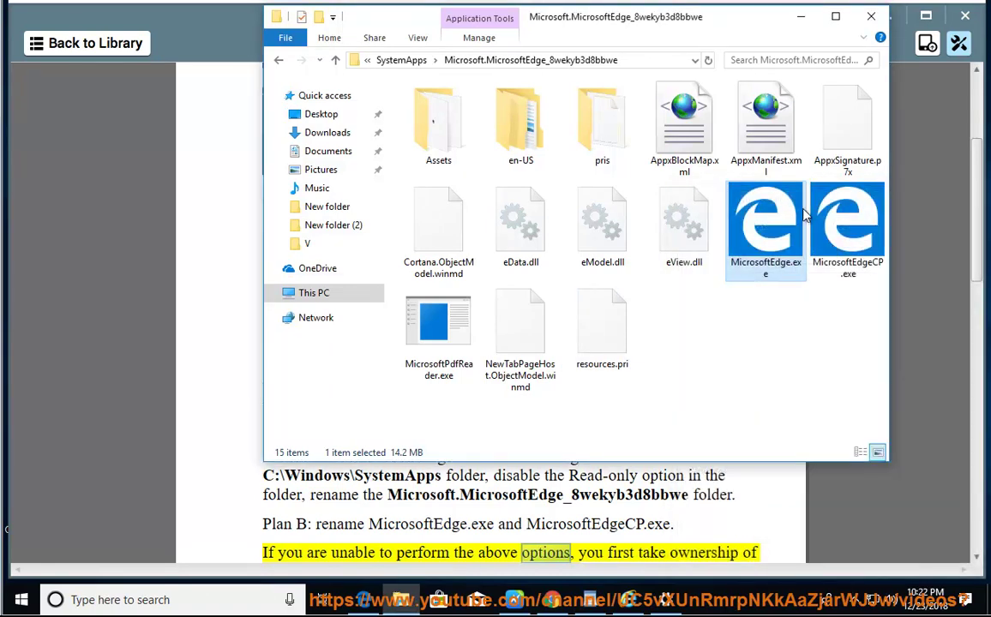
{"action": "right_click", "coordinate": [782, 239]}
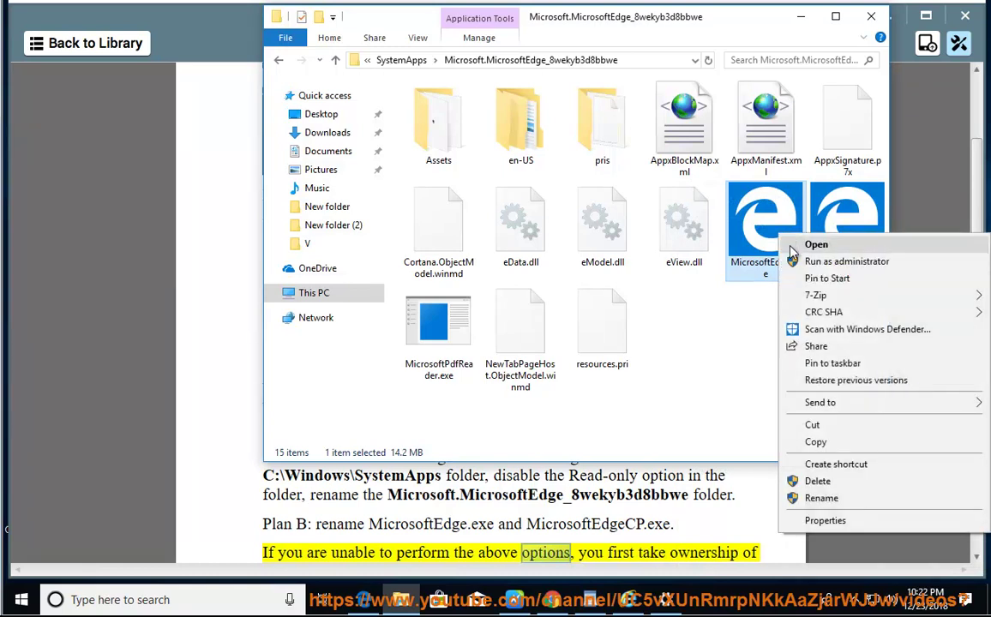
{"action": "left_click", "coordinate": [822, 498]}
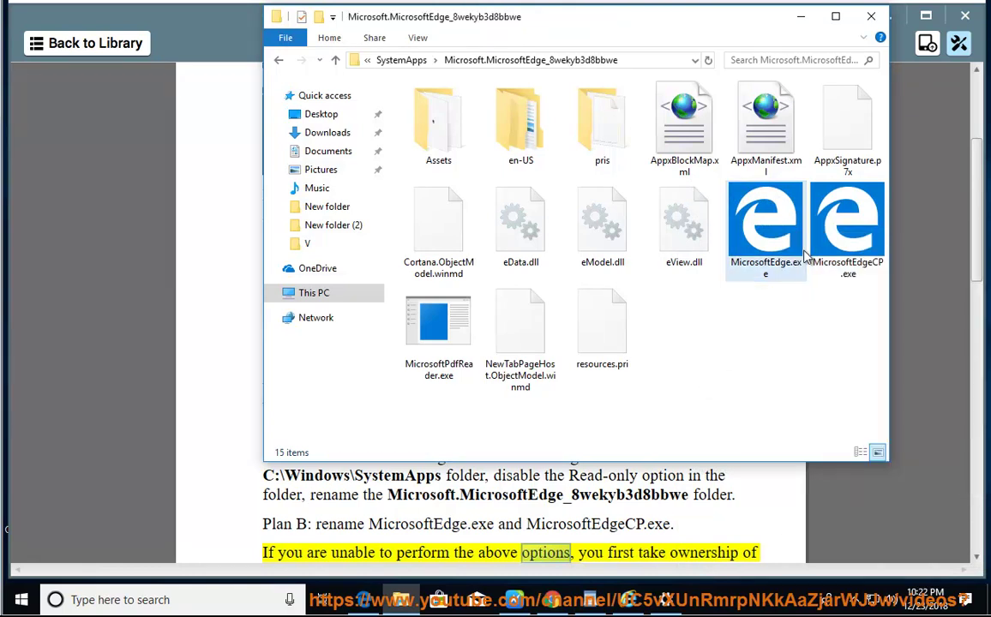
Leave the MicrosoftEdge.exe rename, moving focus to MicrosoftEdgeCP.exe.
{"action": "key", "text": "Tab"}
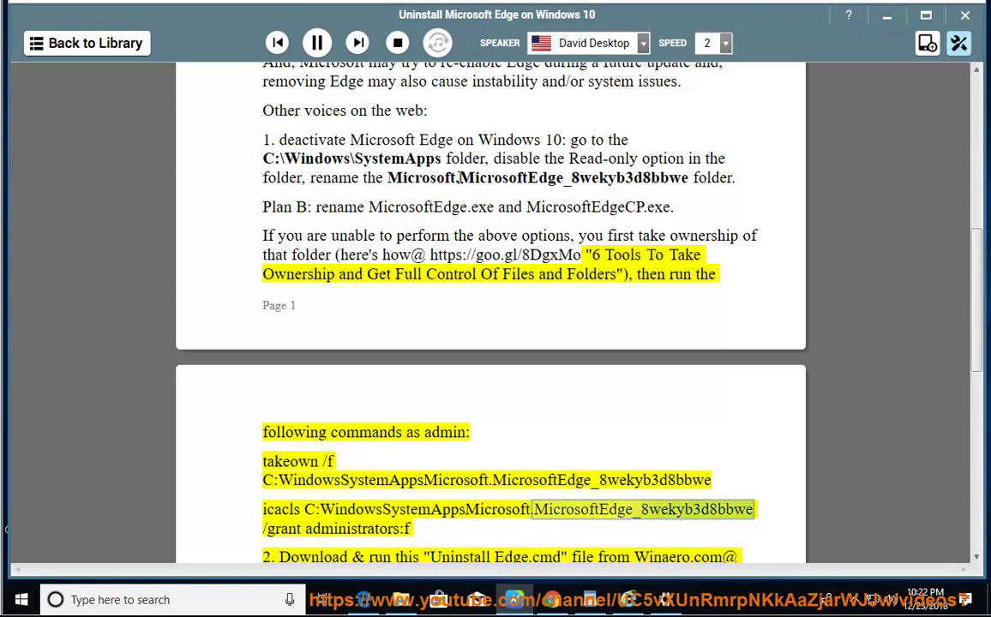
Launch Command Prompt as administrator from a CMD search, approving the UAC prompt.
{"action": "left_click", "coordinate": [210, 603]}
{"action": "type", "text": "CMD"}
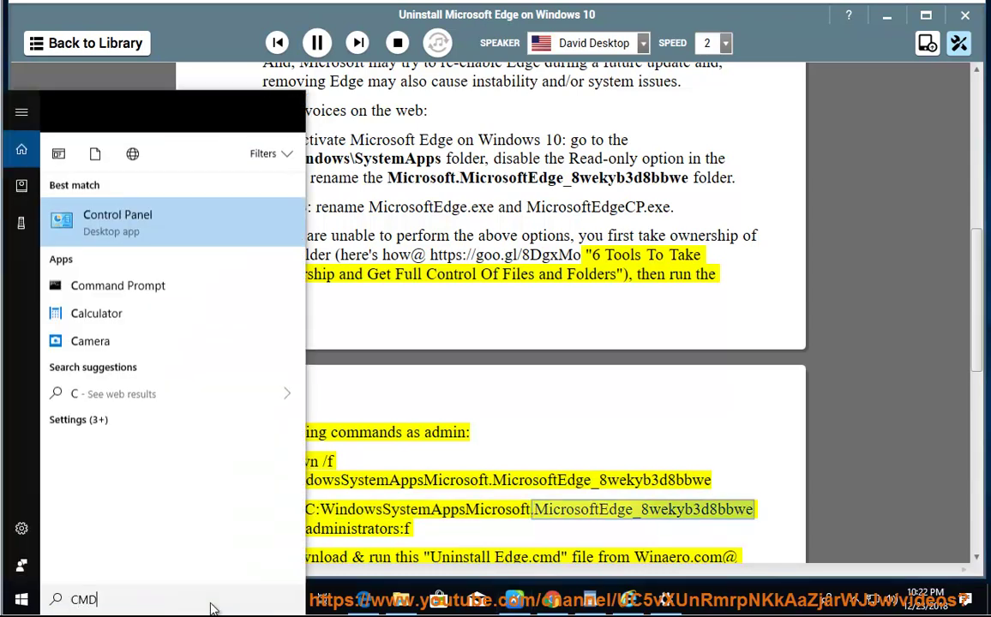
{"action": "right_click", "coordinate": [158, 182]}
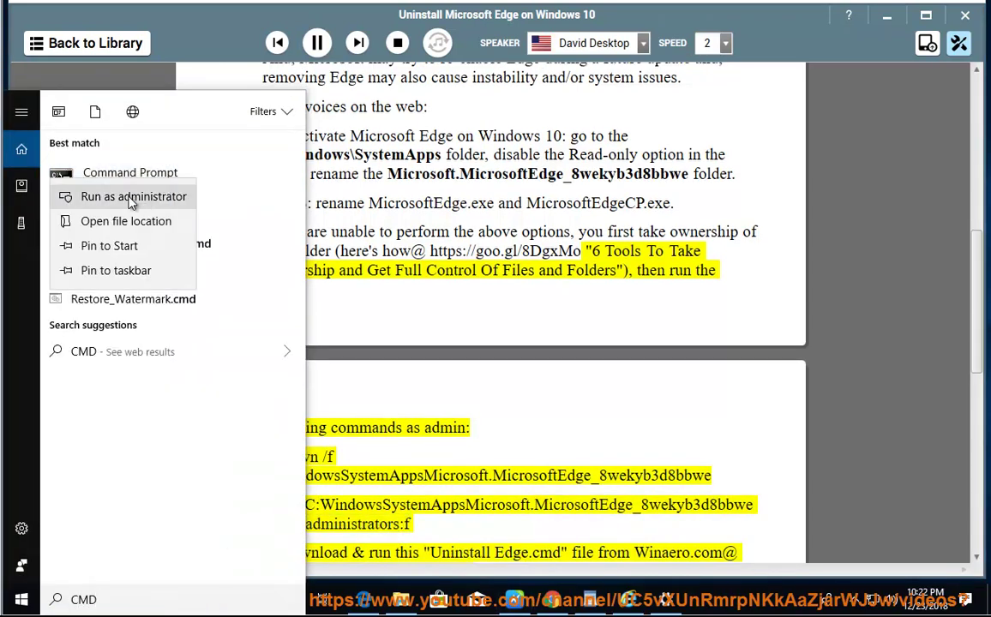
{"action": "left_click", "coordinate": [163, 197]}
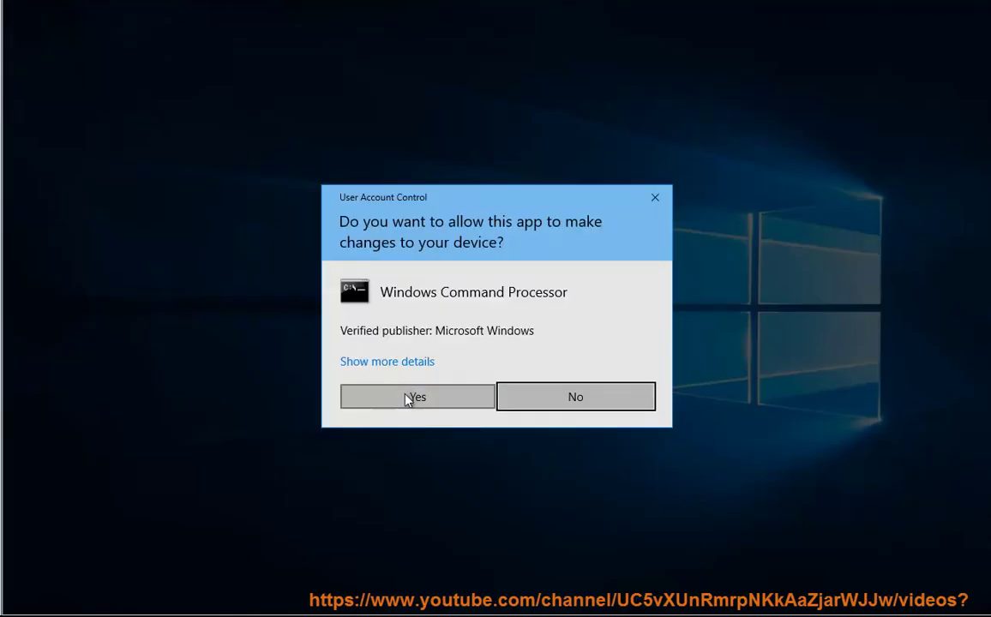
{"action": "left_click", "coordinate": [409, 398]}
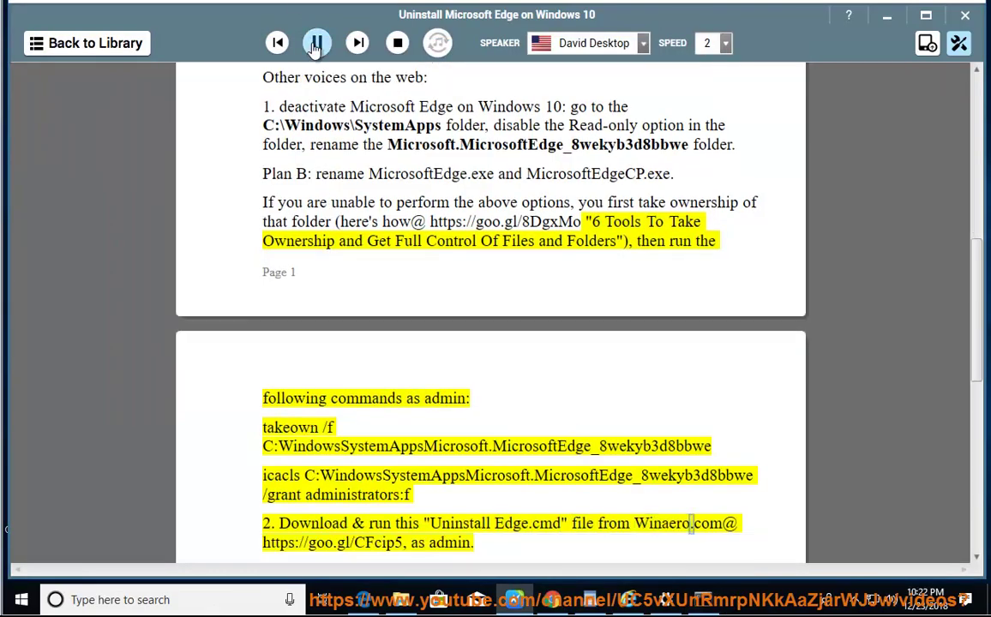
Copy the article's takeown /f command and run it on the Microsoft.MicrosoftEdge_8wekyb3d8bbwe SystemApps folder.
{"action": "left_click", "coordinate": [317, 43]}
{"action": "left_click_drag", "start_coordinate": [707, 456], "coordinate": [278, 431]}
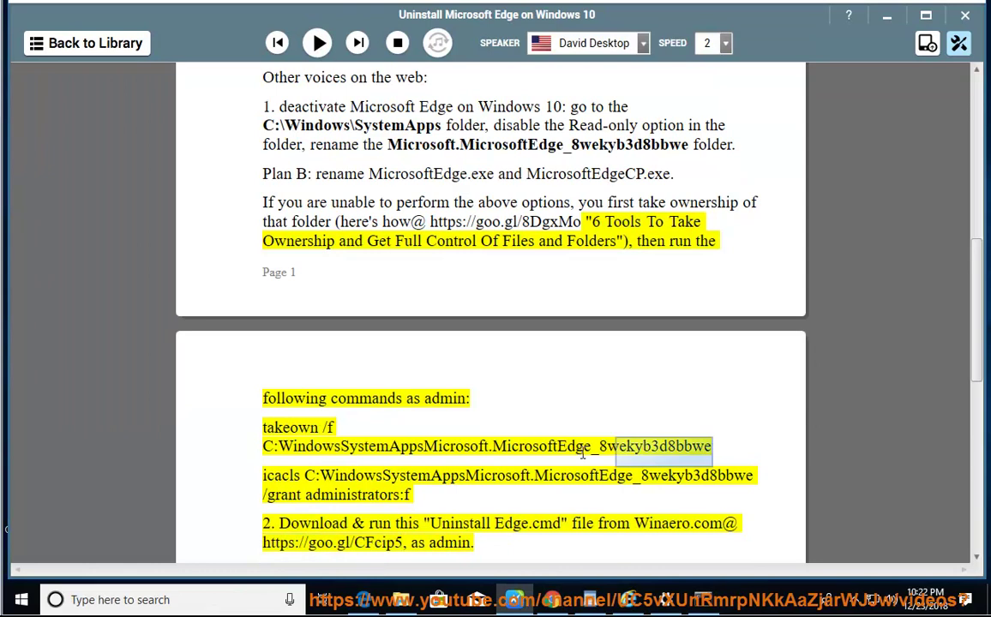
{"action": "right_click", "coordinate": [278, 432]}
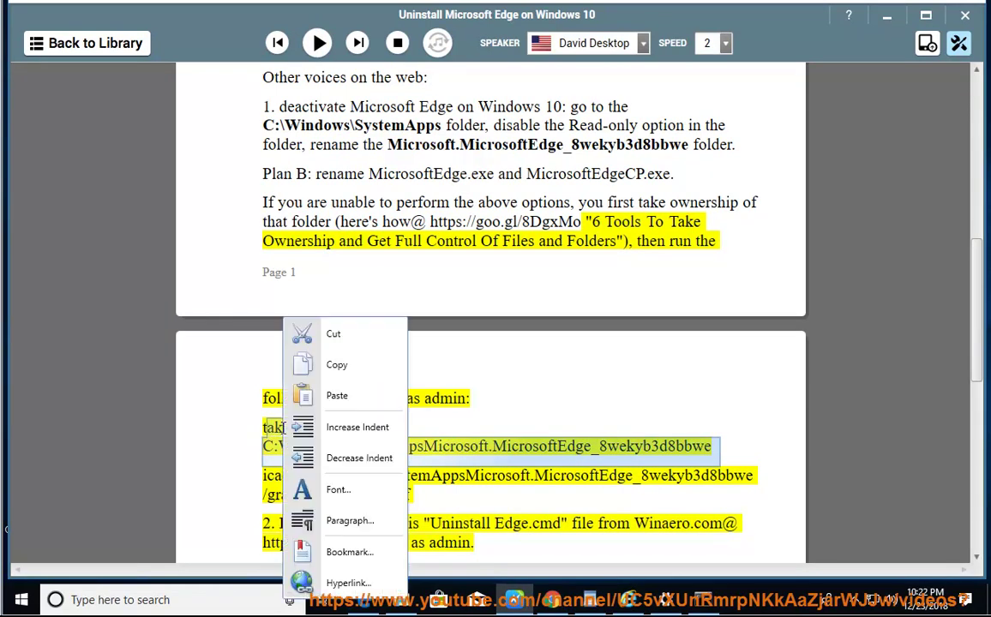
{"action": "left_click", "coordinate": [330, 363]}
{"action": "left_click", "coordinate": [710, 602]}
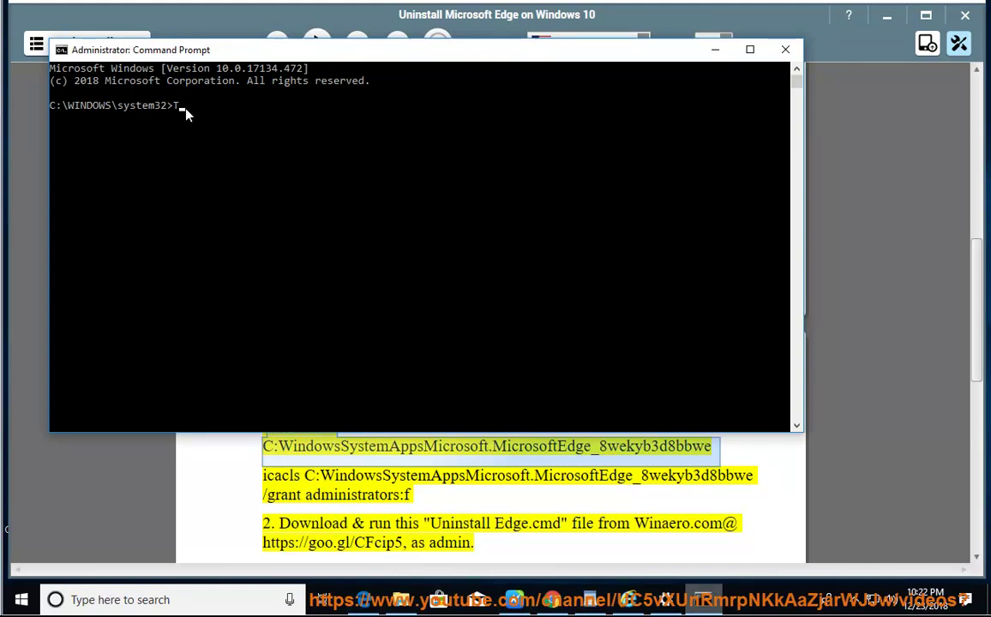
{"action": "type", "text": "akeown /f C:WindowsSystemAppsMicrosoft.MicrosoftEdge_8wekyb3d8bbwe"}
{"action": "key", "text": "Return"}
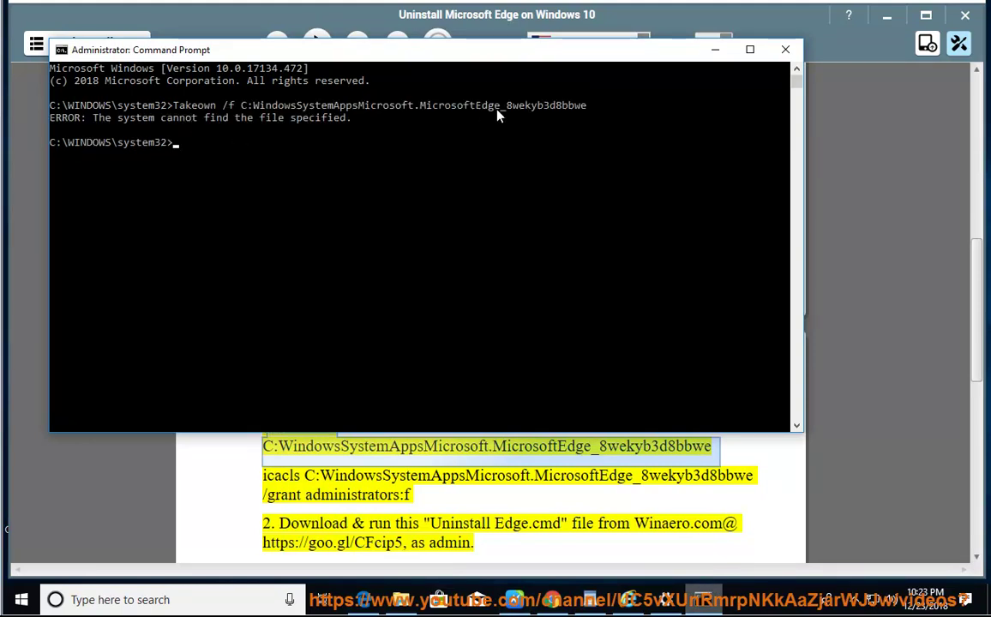
Minimize Command Prompt and resume NaturalReader's read-aloud of the article.
{"action": "left_click", "coordinate": [712, 55]}
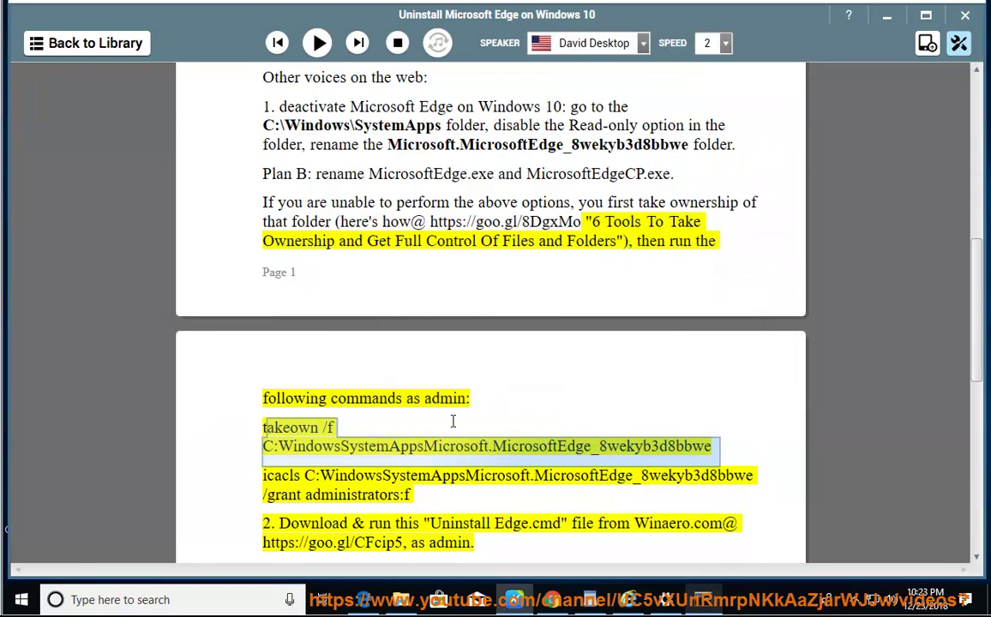
{"action": "left_click_drag", "start_coordinate": [415, 496], "coordinate": [261, 479]}
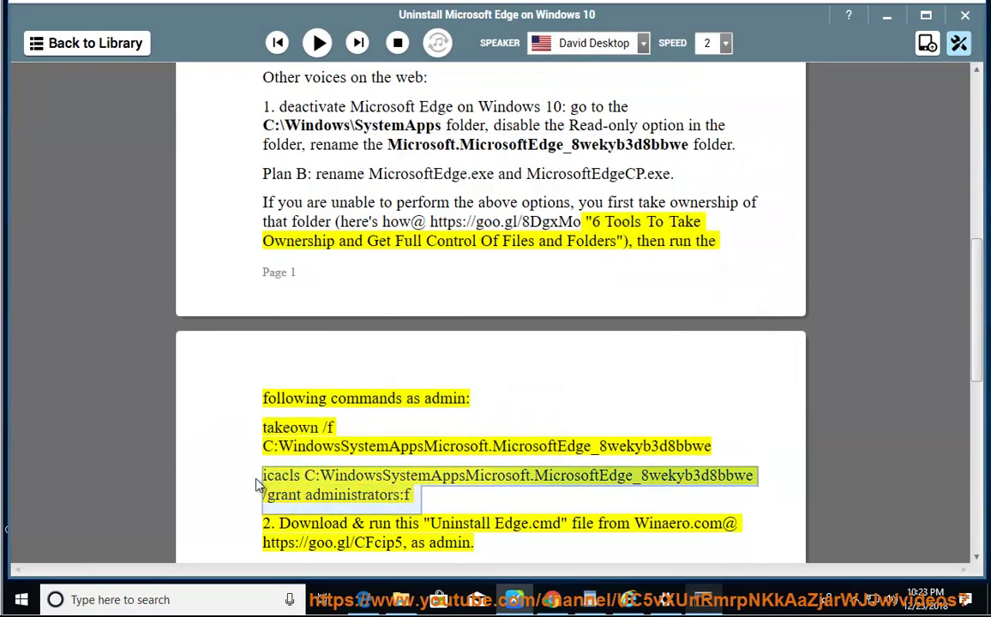
{"action": "left_click", "coordinate": [484, 446]}
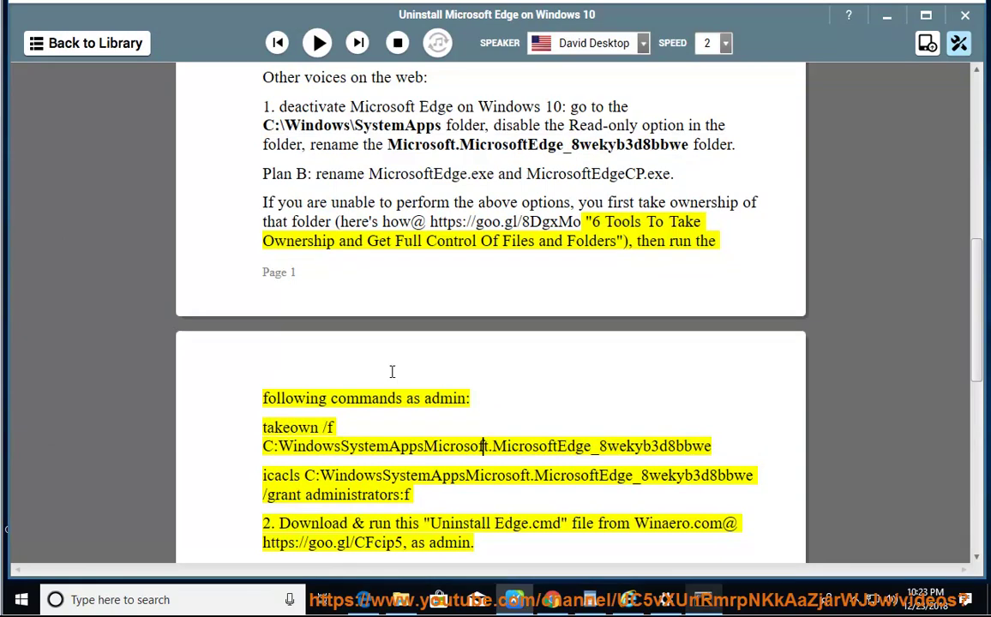
{"action": "key", "text": "space"}
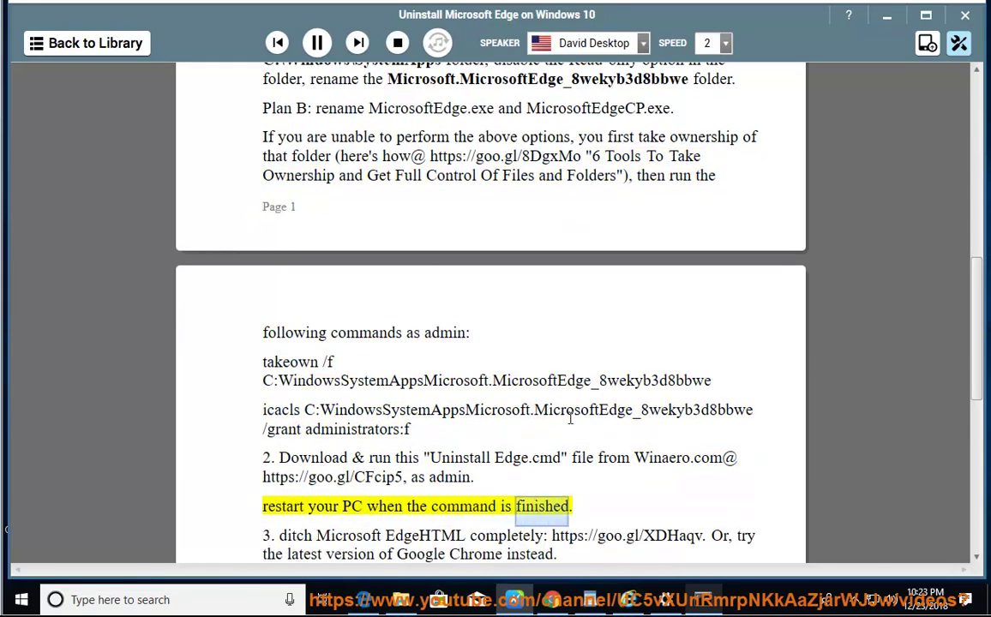
{"action": "left_click", "coordinate": [21, 600]}
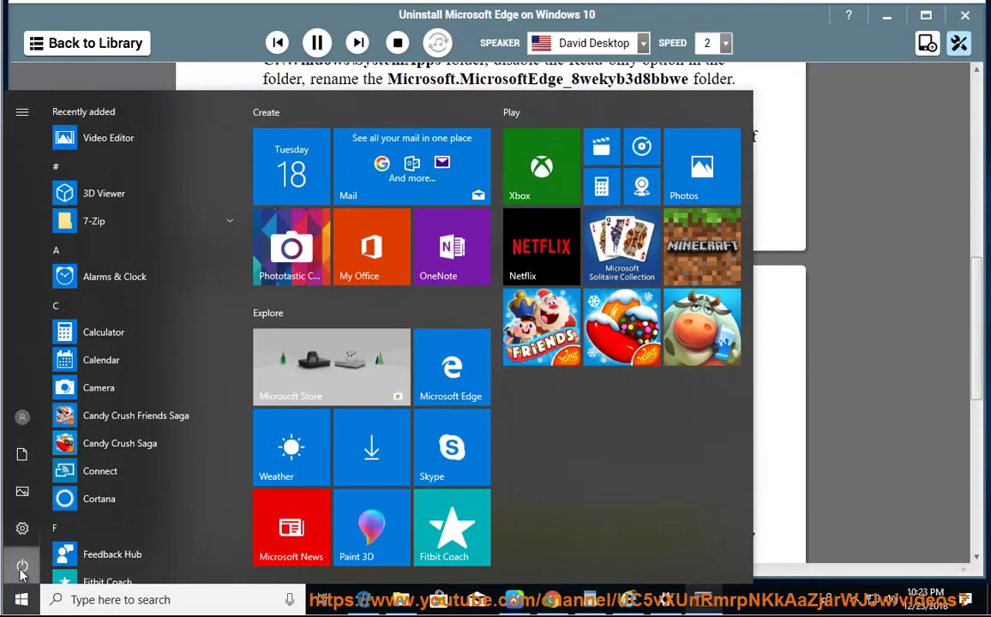
{"action": "left_click", "coordinate": [22, 565]}
{"action": "left_click", "coordinate": [549, 495]}
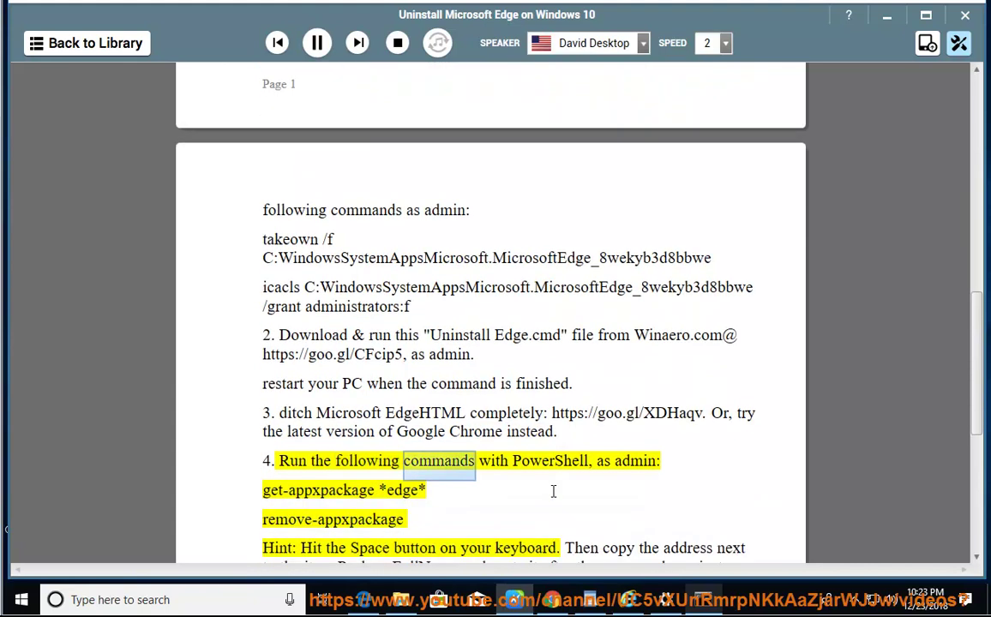
Launch Windows PowerShell as administrator from a POWER search, approving the UAC prompt.
{"action": "left_click", "coordinate": [103, 600]}
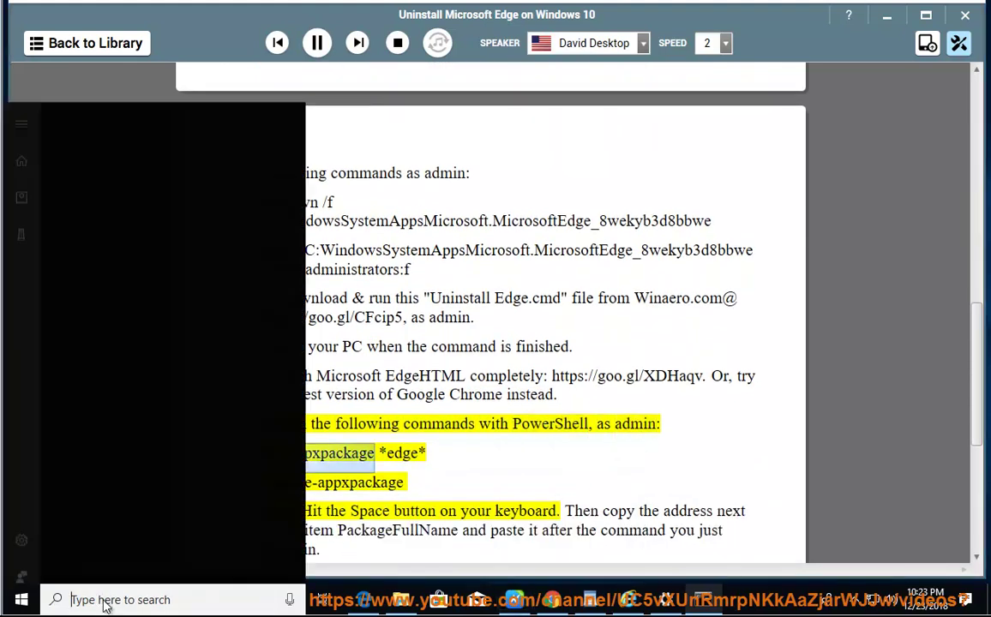
{"action": "type", "text": "POWER"}
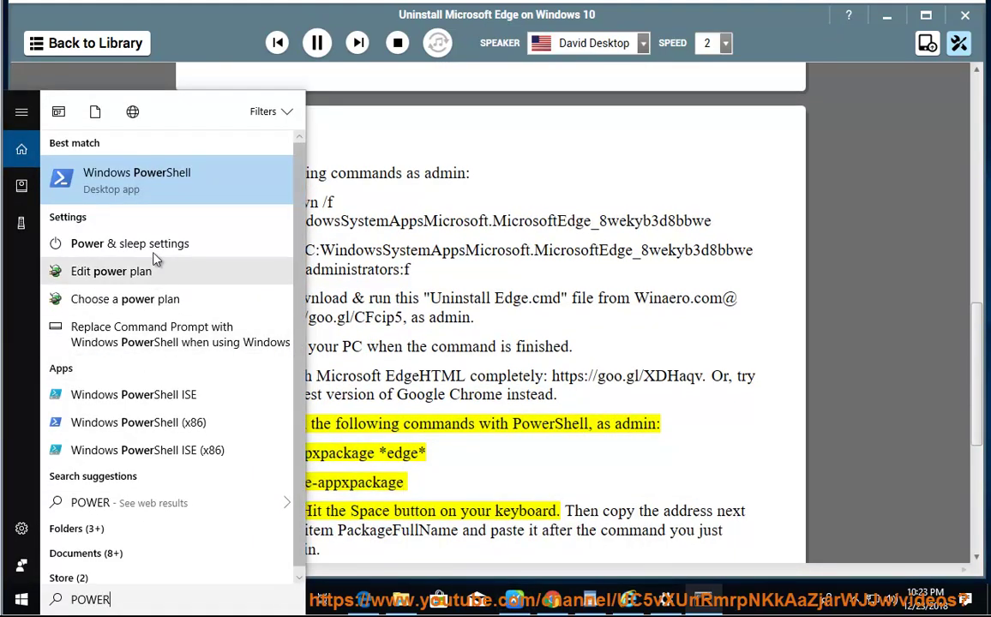
{"action": "right_click", "coordinate": [166, 177]}
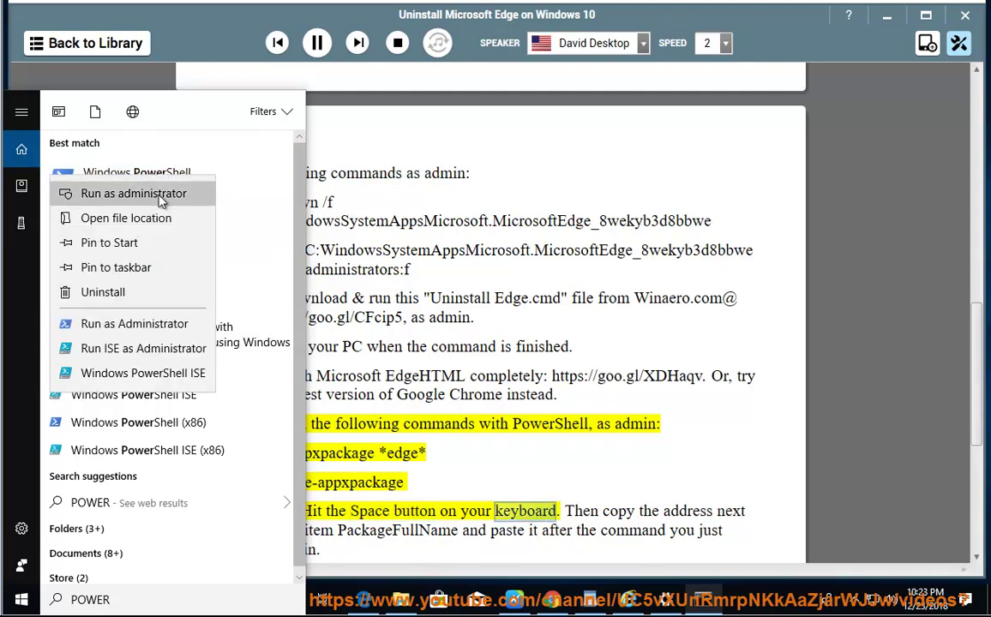
{"action": "left_click", "coordinate": [189, 196]}
{"action": "left_click", "coordinate": [444, 391]}
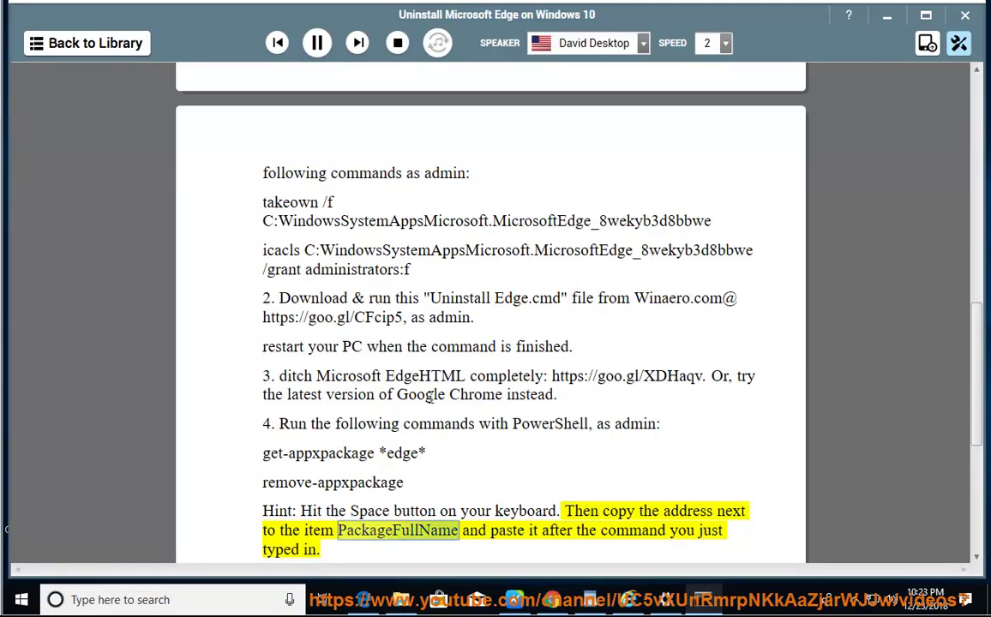